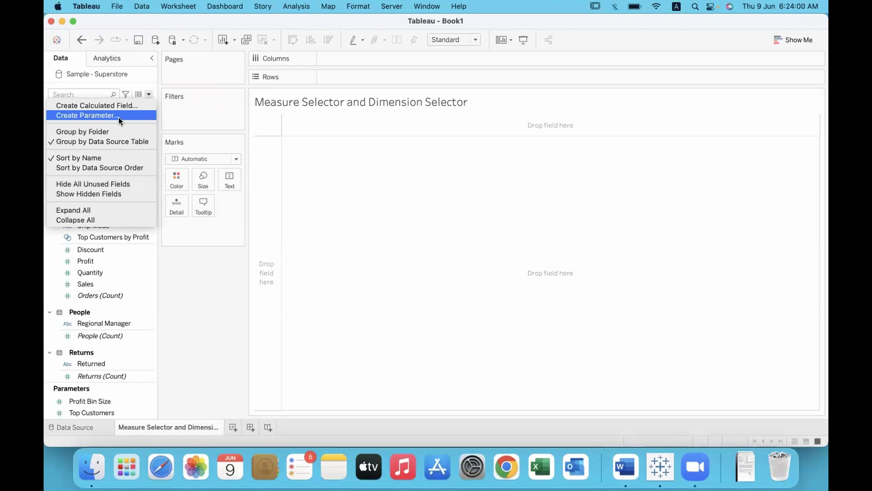
# - Create a parameter named Measure Selector with the String data type and a list of allowable values
pyautogui.click(123, 117)
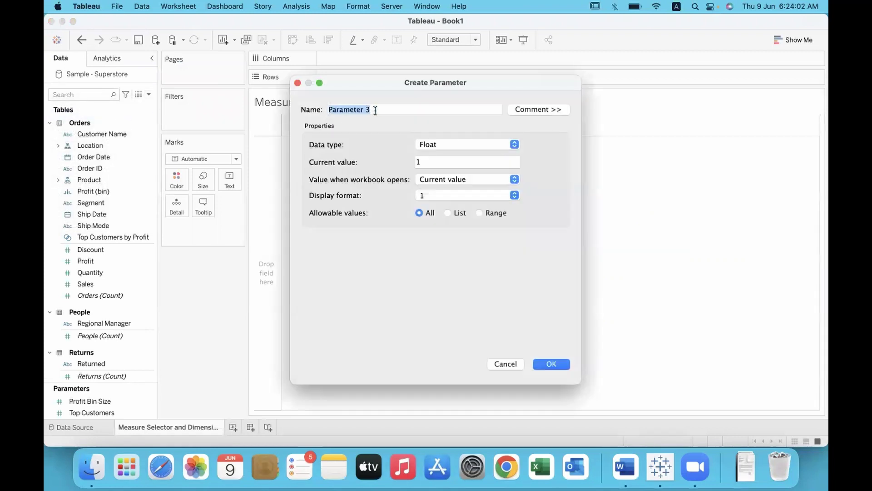
pyautogui.write('Measure')
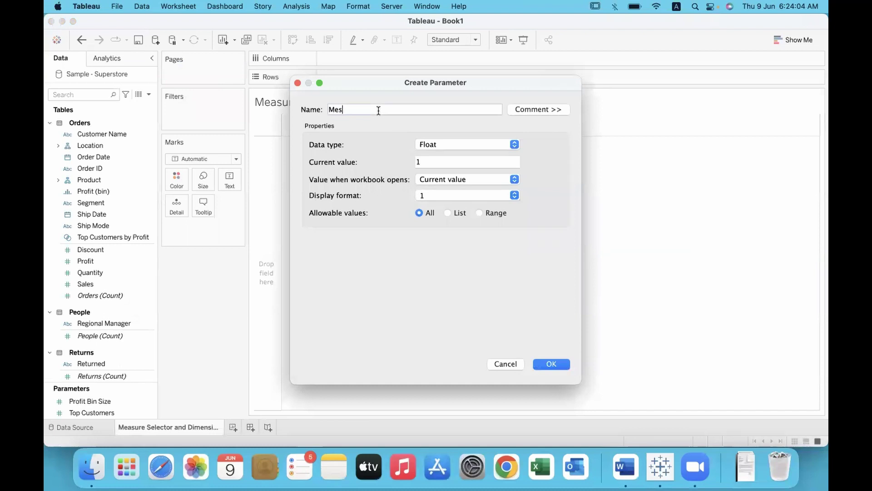
pyautogui.write(' Selector')
pyautogui.click(468, 143)
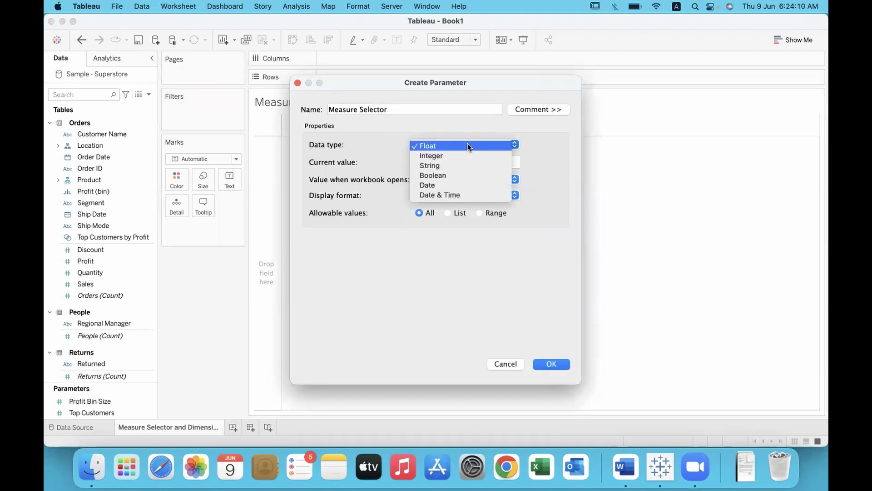
pyautogui.click(445, 165)
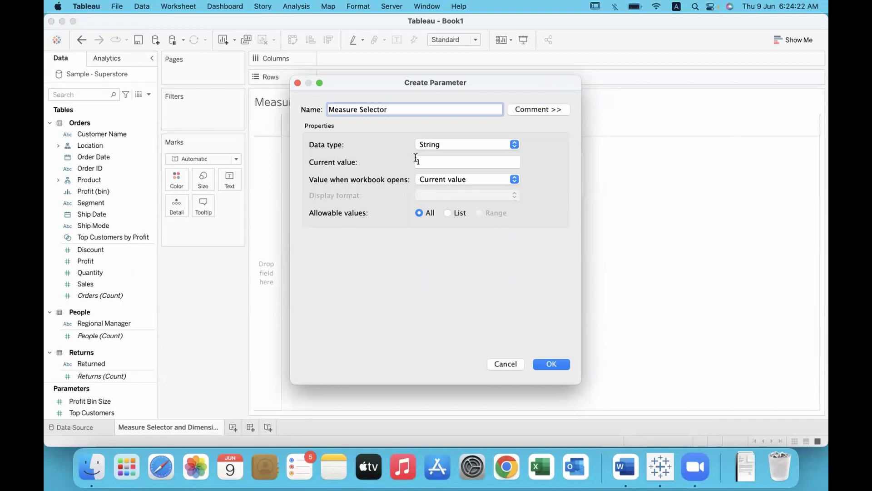
pyautogui.click(447, 212)
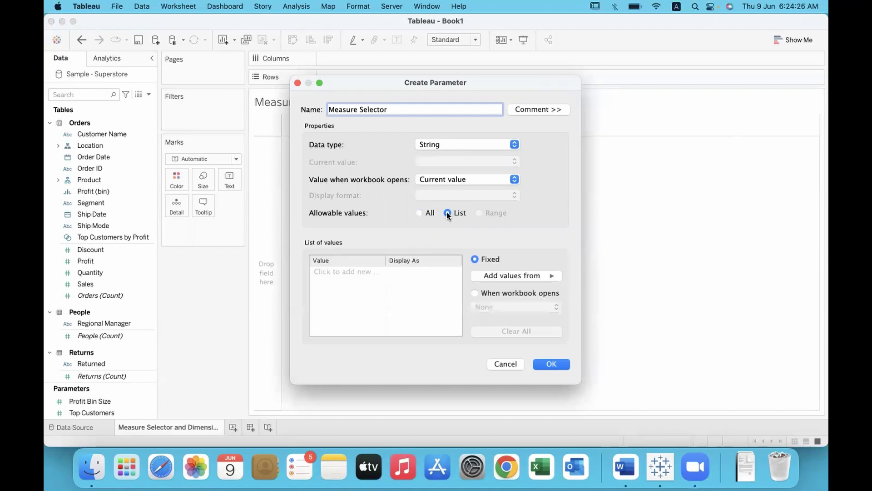
# - Add Profit, Sales, Discount and Quantity to the parameter's list of values and save the parameter
pyautogui.click(359, 271)
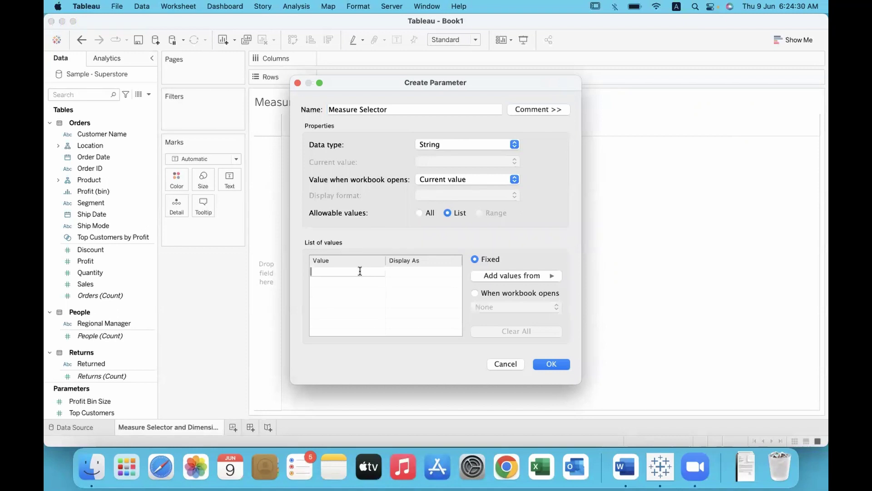
pyautogui.write('Profit')
pyautogui.click(339, 281)
pyautogui.write('Sales')
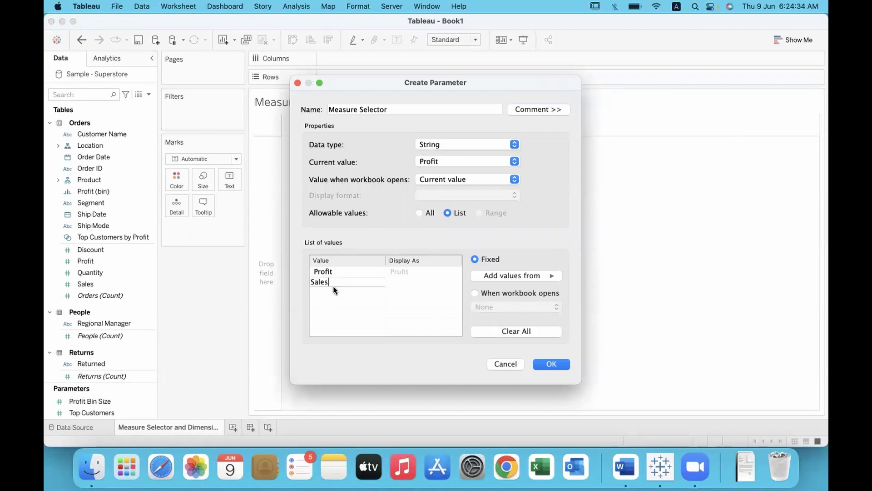
pyautogui.click(325, 290)
pyautogui.write('Discount')
pyautogui.click(321, 305)
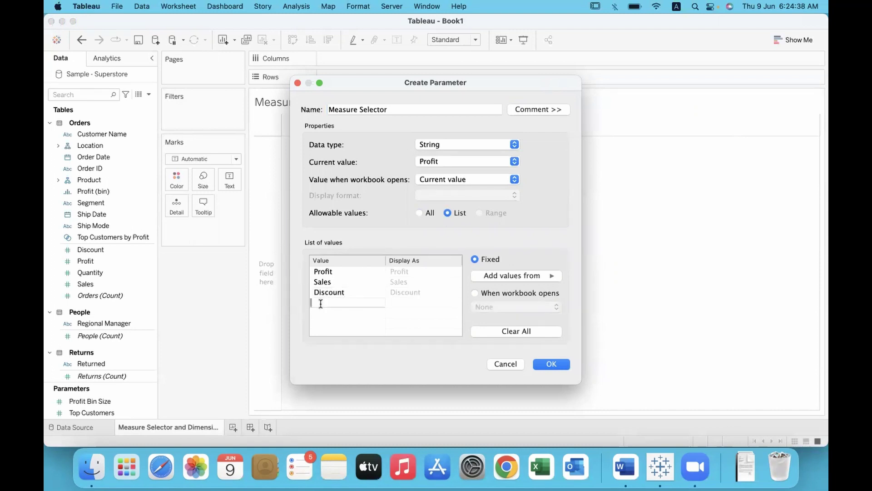
pyautogui.write('Quantity')
pyautogui.press('Return')
pyautogui.click(546, 366)
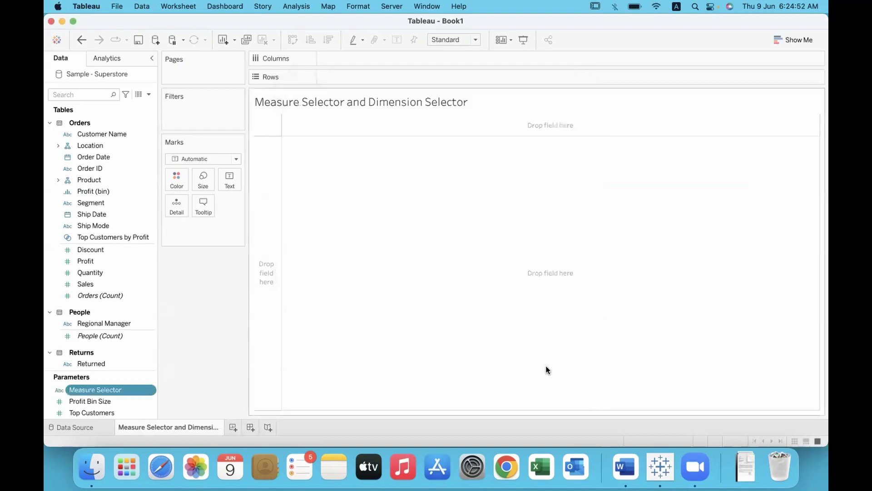
# - Show the Measure Selector parameter control on the sheet and display it as a single value list
pyautogui.click(150, 391)
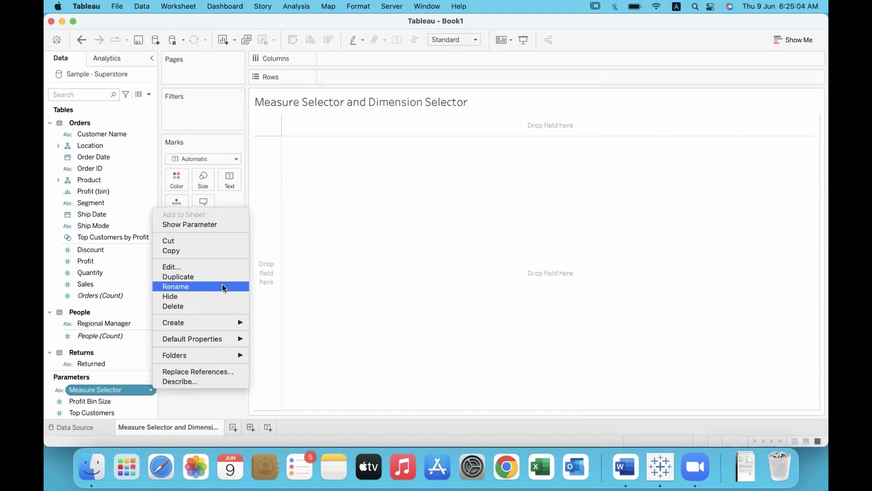
pyautogui.click(229, 224)
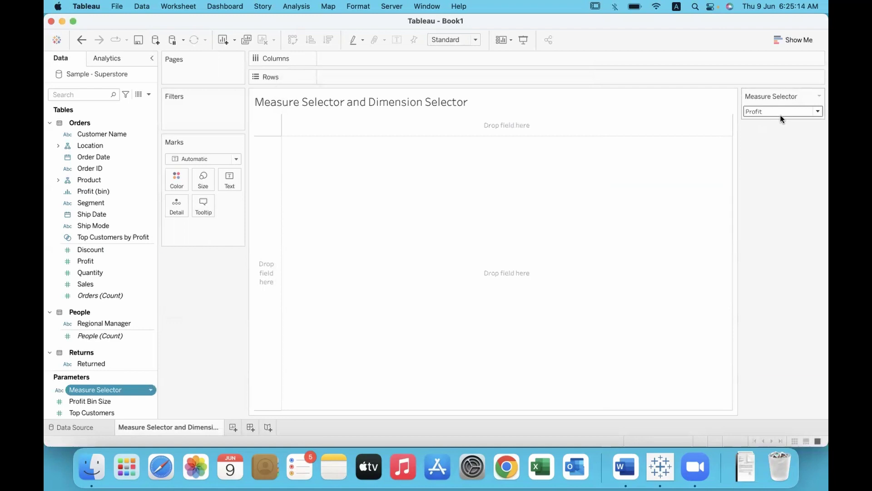
pyautogui.click(818, 112)
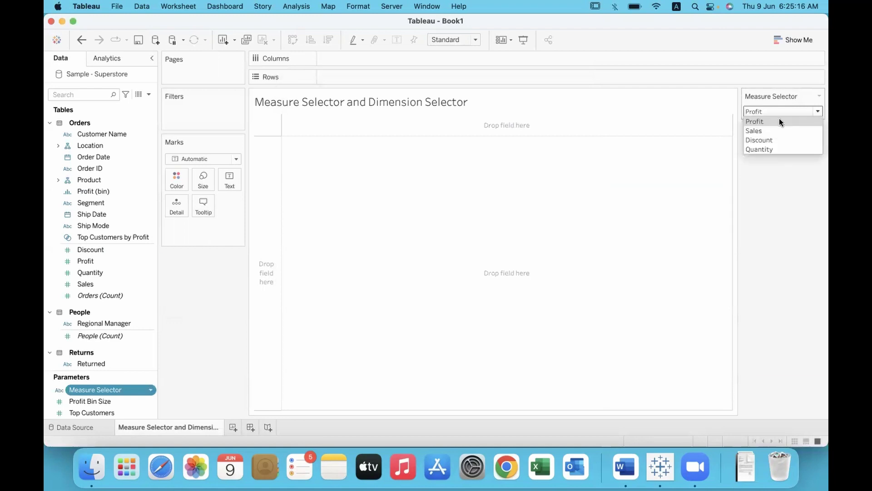
pyautogui.click(784, 190)
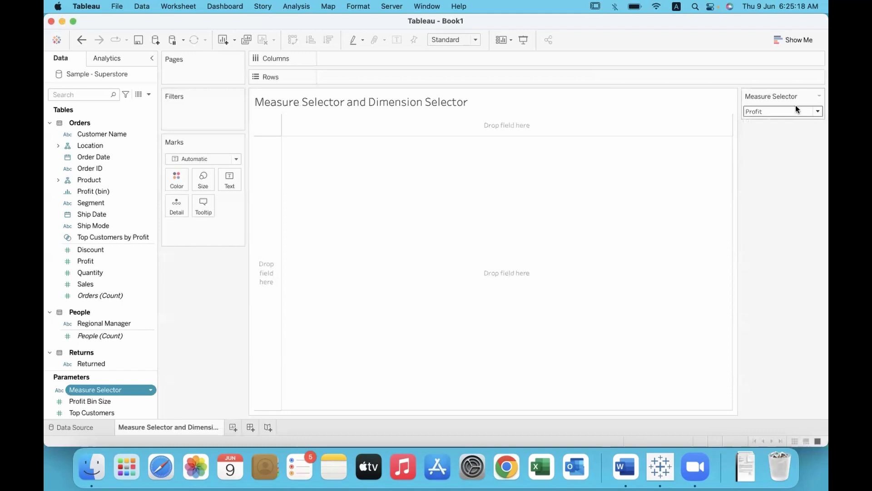
pyautogui.click(820, 97)
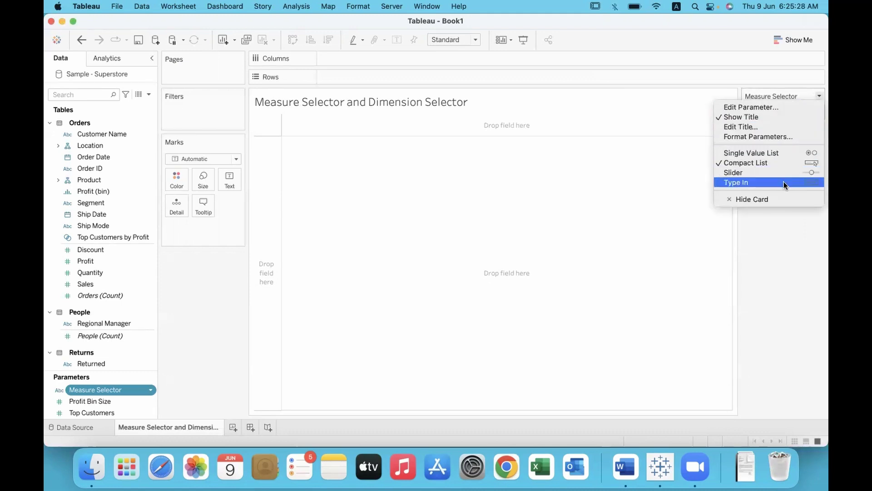
pyautogui.click(784, 154)
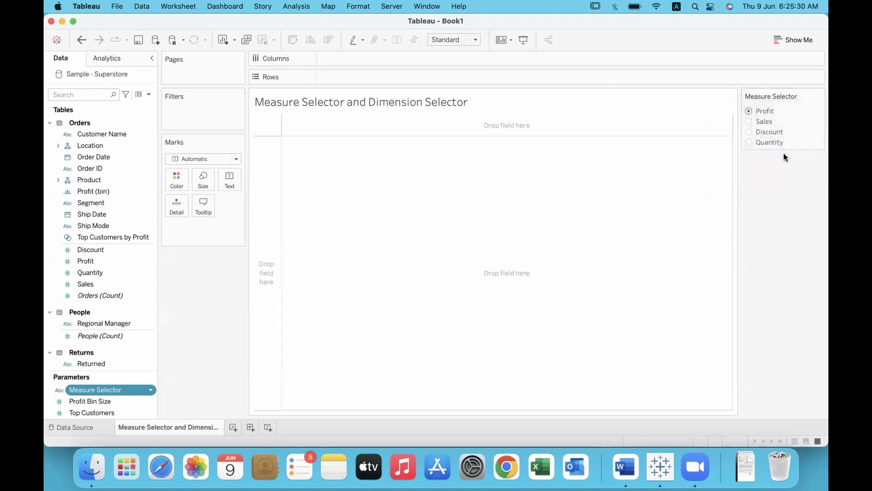
# - Try the Sales, Discount and Quantity options in the Measure Selector control, then set it back to Profit
pyautogui.click(749, 122)
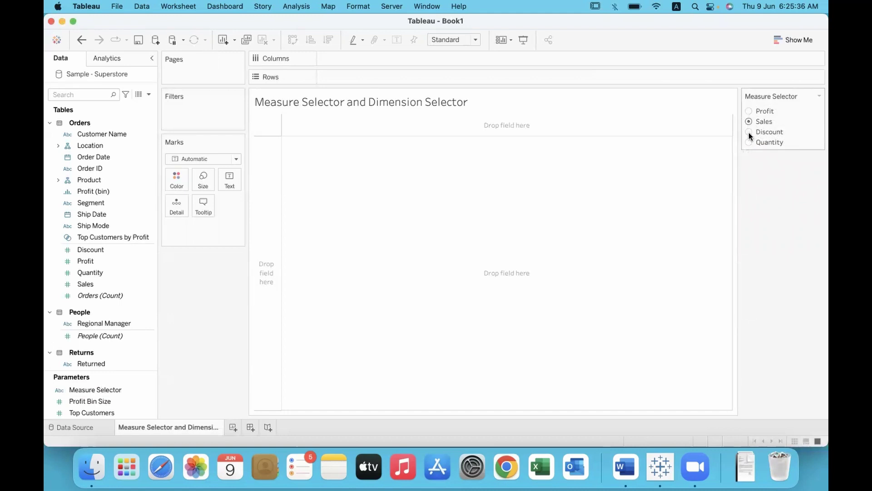
pyautogui.click(748, 132)
pyautogui.click(749, 141)
pyautogui.click(749, 112)
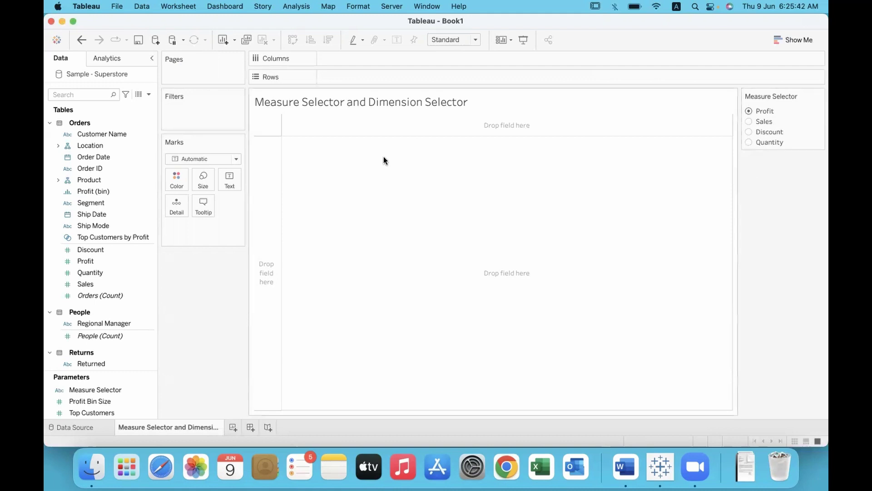
# - Expand the Product hierarchy and place Sub-Category on Columns
pyautogui.click(103, 262)
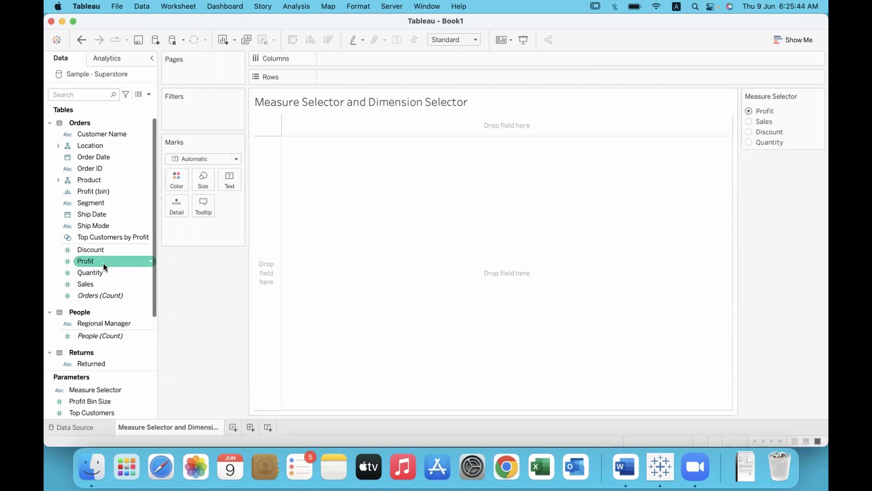
pyautogui.click(68, 144)
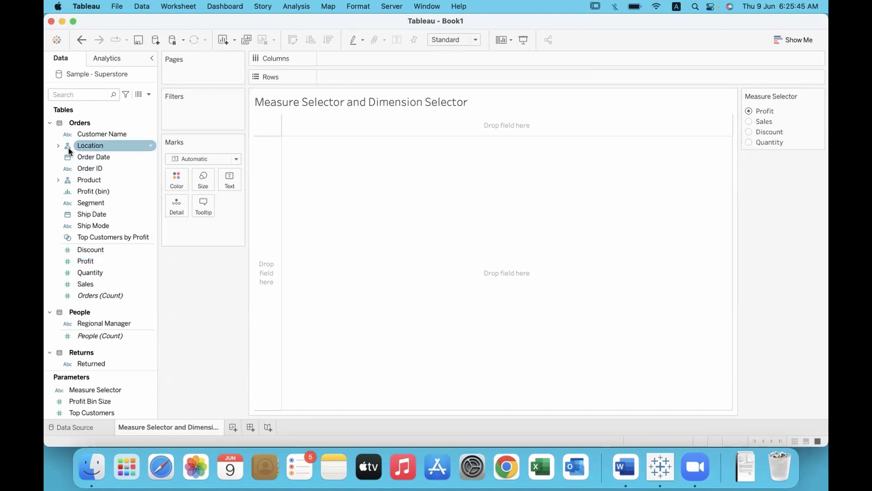
pyautogui.click(58, 179)
pyautogui.moveTo(100, 201); pyautogui.dragTo(337, 58)
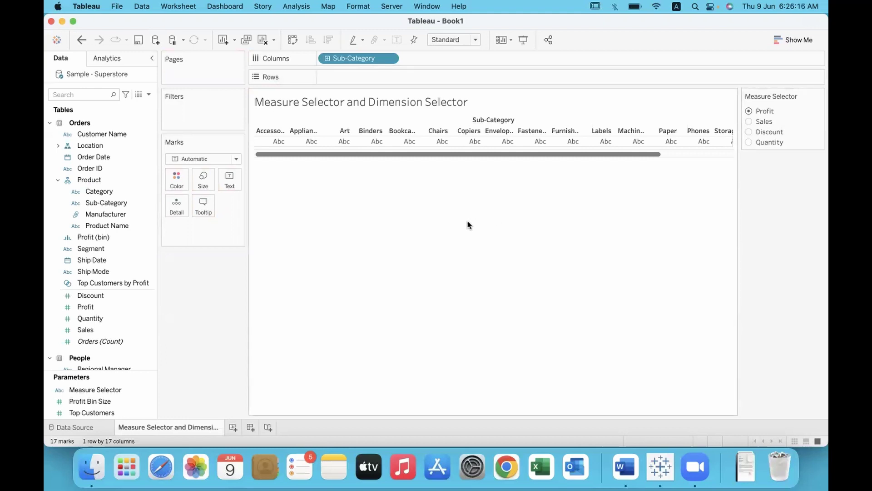
# - Start a new calculated field and name it Metric/Measure Data
pyautogui.click(113, 390)
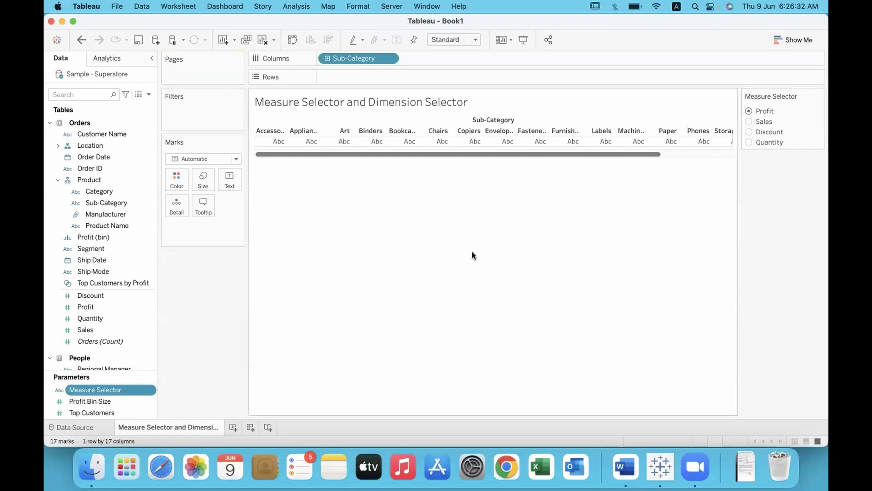
pyautogui.click(296, 6)
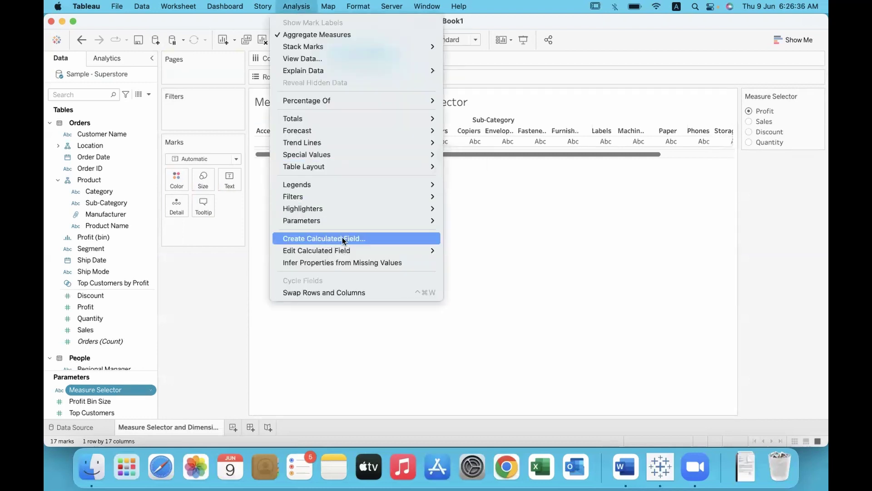
pyautogui.click(381, 238)
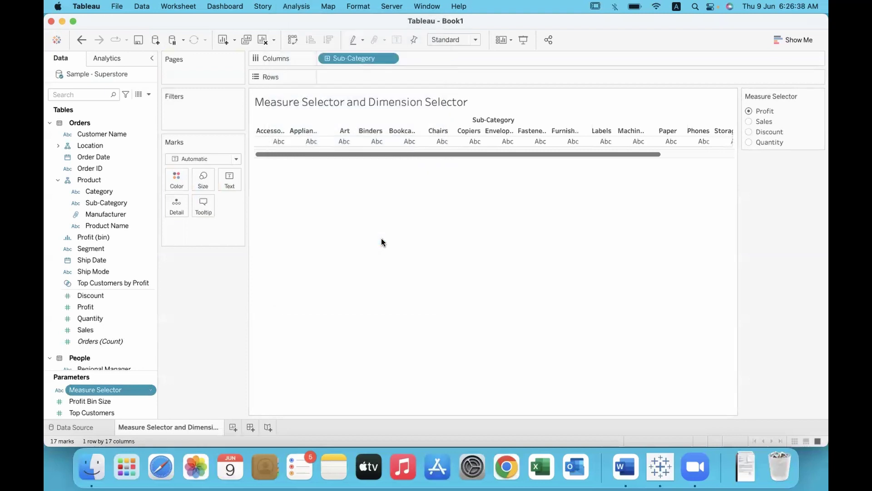
pyautogui.write('Me')
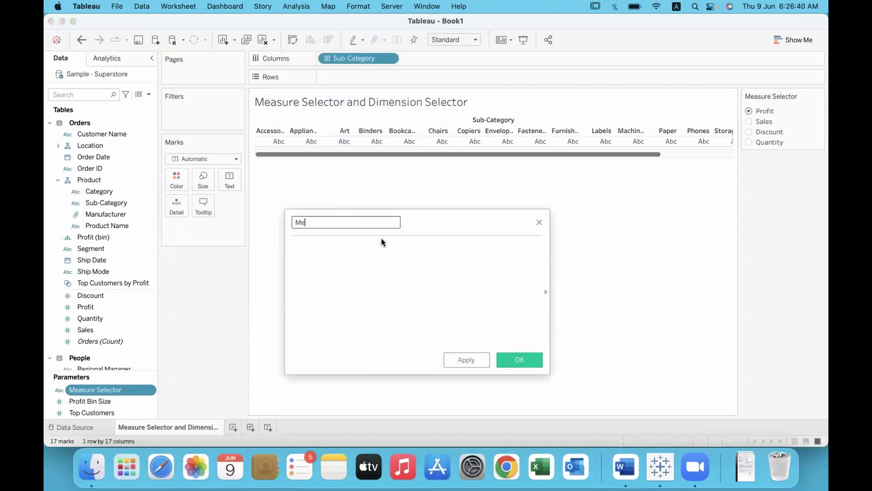
pyautogui.write('tric Data')
pyautogui.press('Left')
pyautogui.press('Left')
pyautogui.press('Left')
pyautogui.press('Left')
pyautogui.press('Left')
pyautogui.write('/Measure')
# - Begin the calculation with a CASE statement on the [Measure Selector] parameter
pyautogui.click(323, 262)
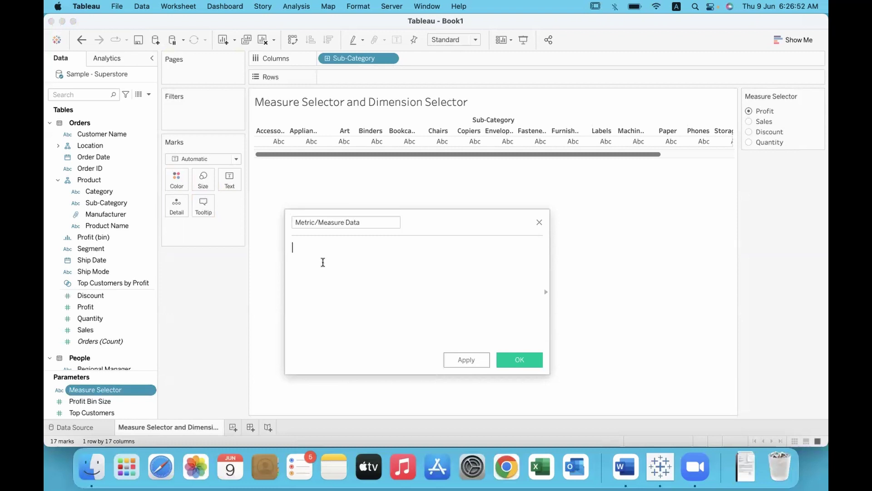
pyautogui.write('cas')
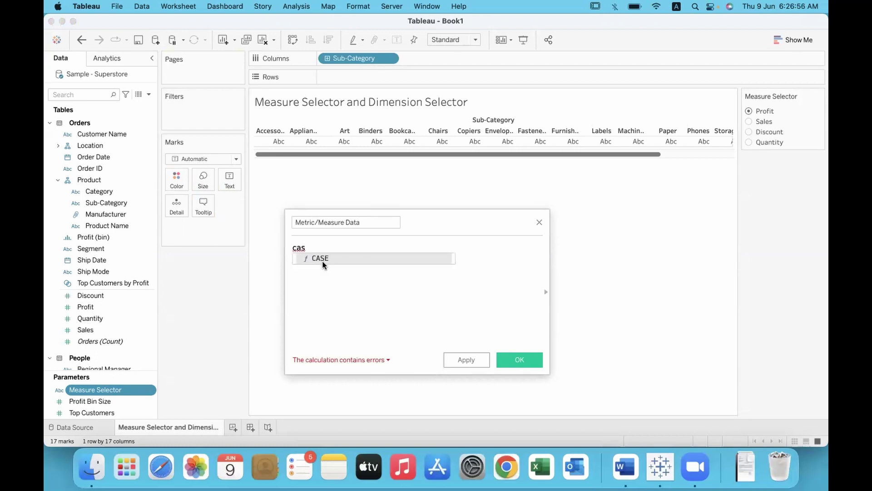
pyautogui.click(321, 258)
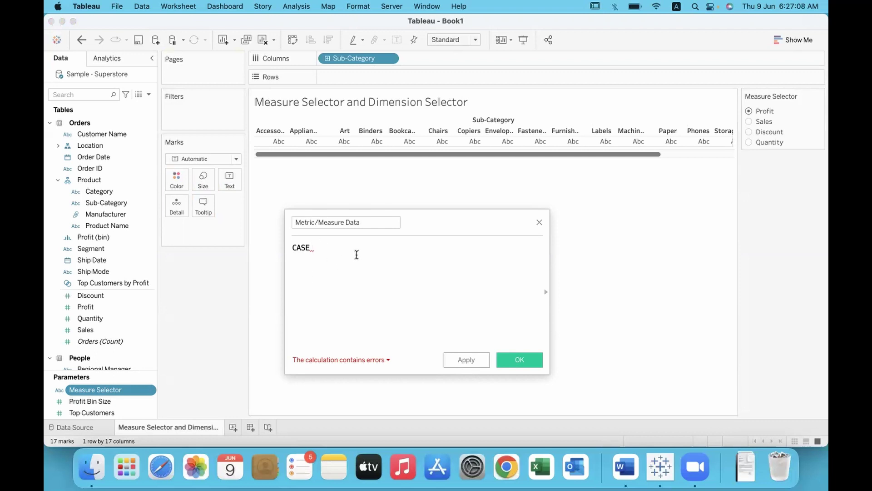
pyautogui.write('meas')
pyautogui.press('Return')
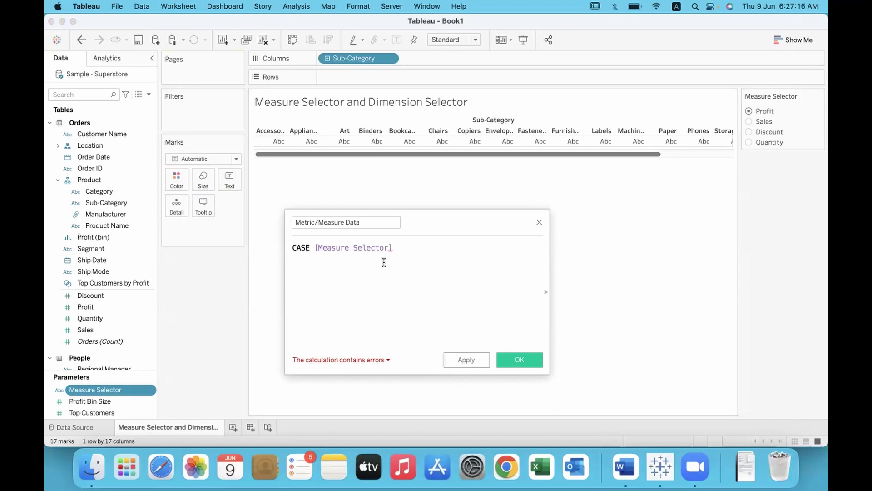
# - Add the indented branch WHEN "Profit" THEN [Profit] to the CASE statement
pyautogui.press('Return')
pyautogui.press('Tab')
pyautogui.press('Return')
pyautogui.write('whe')
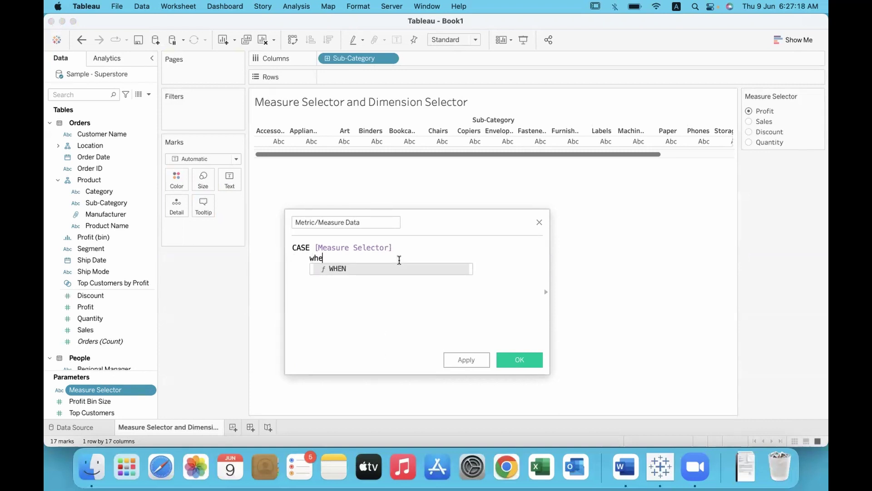
pyautogui.press('Return')
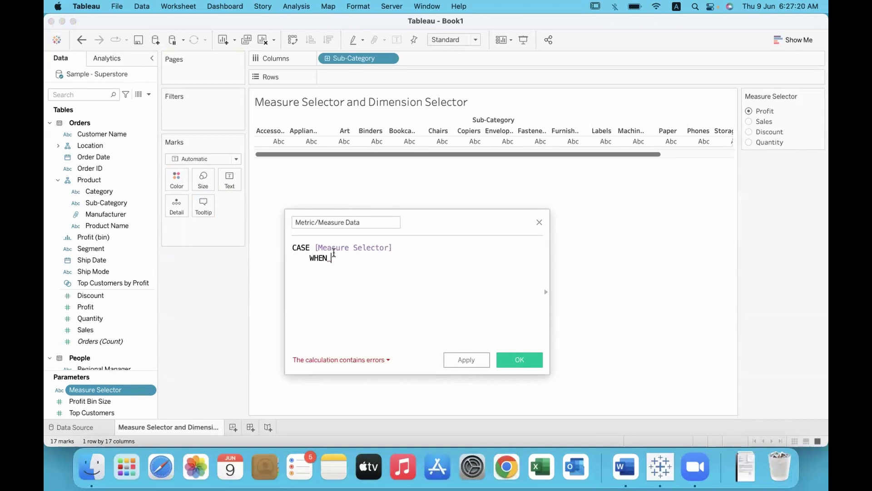
pyautogui.write('"')
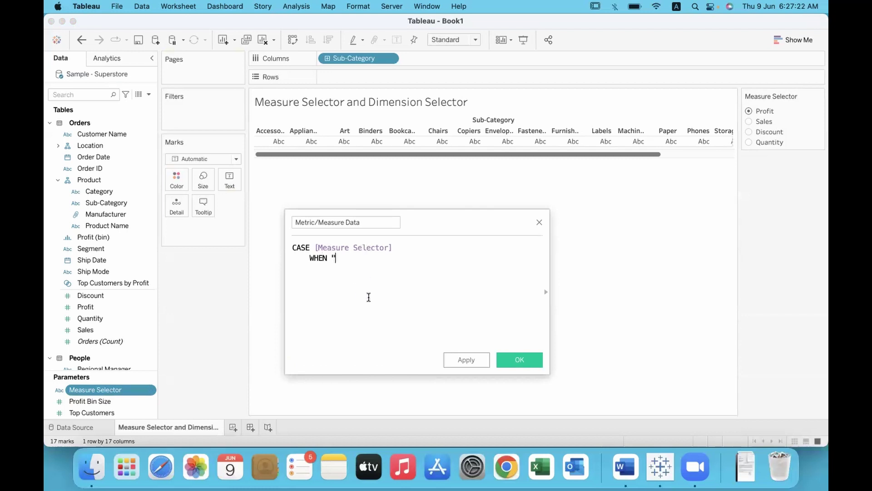
pyautogui.write('Profit" the')
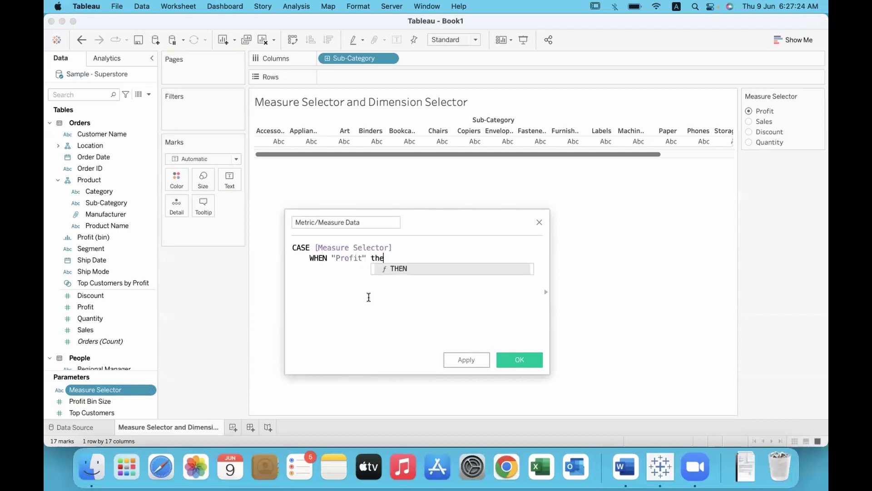
pyautogui.press('Return')
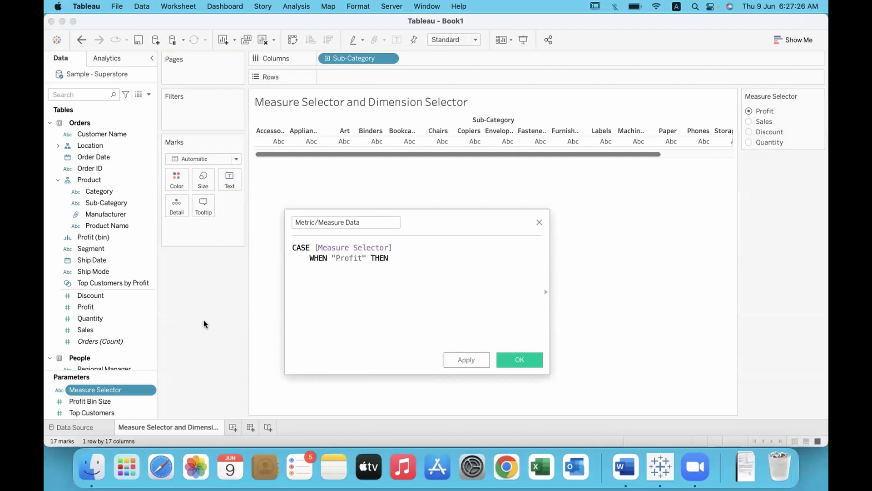
pyautogui.moveTo(91, 307); pyautogui.dragTo(412, 265)
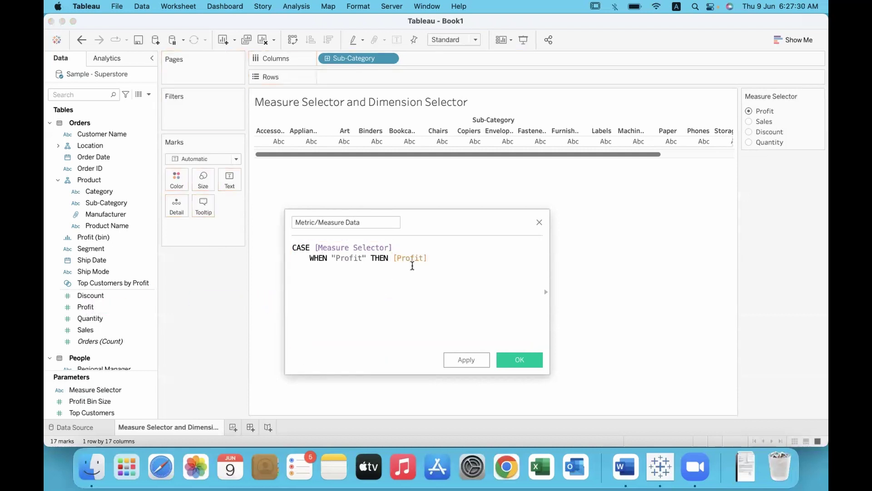
# - Add the branch WHEN "Sales" THEN [Sales] on a new line of the CASE statement
pyautogui.press('Return')
pyautogui.write('WHEN')
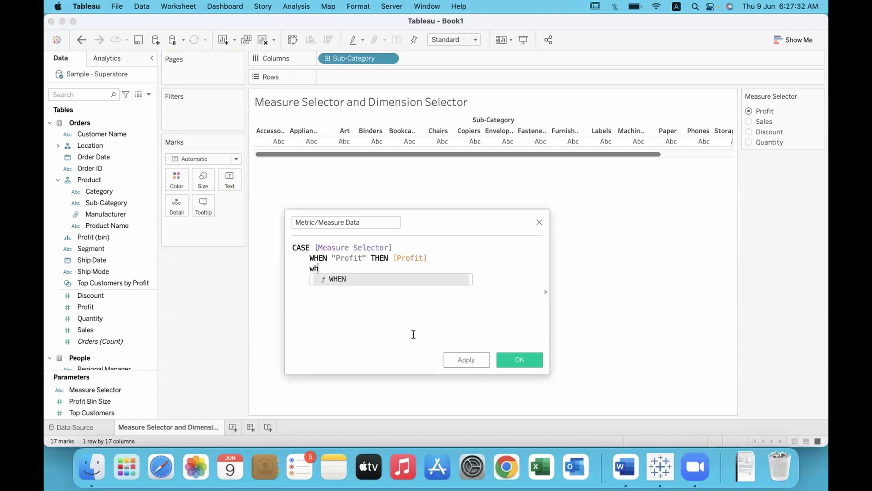
pyautogui.write(' "Sal')
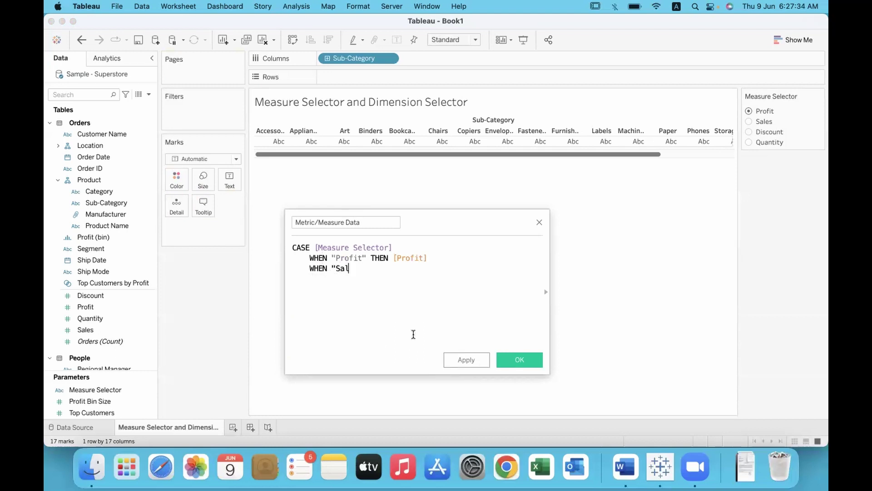
pyautogui.write('es" THEN')
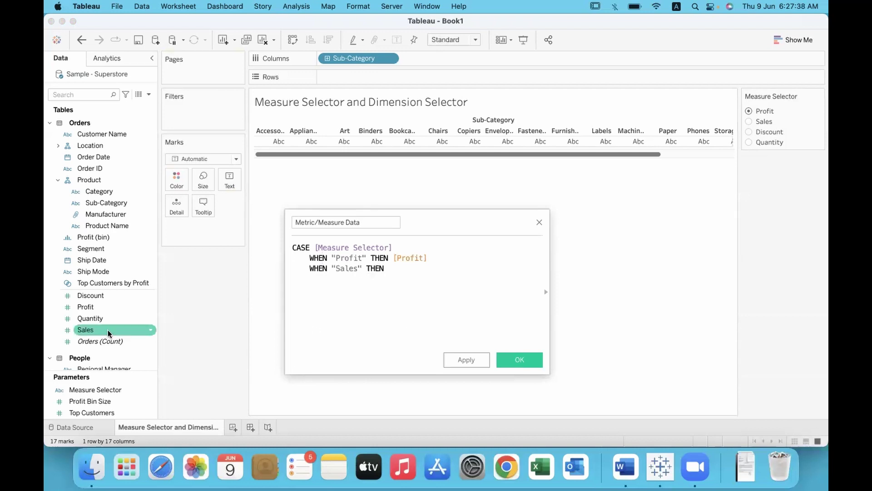
pyautogui.moveTo(107, 330); pyautogui.dragTo(403, 290)
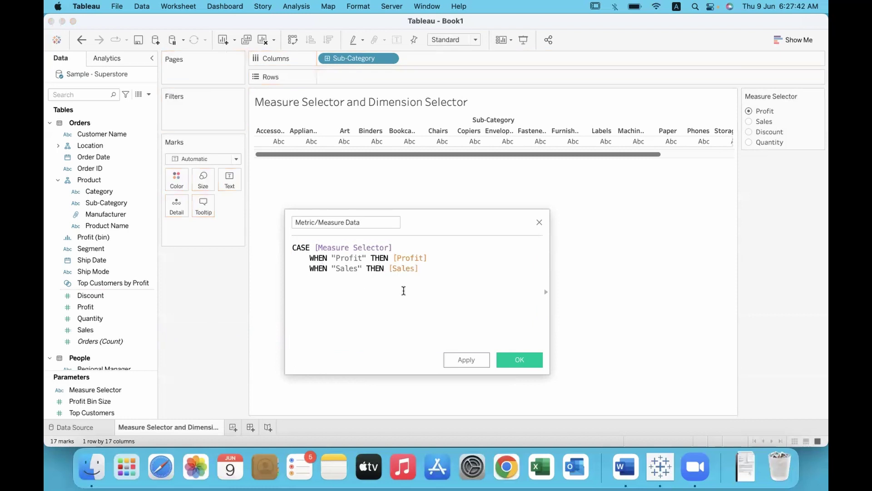
# - Add the branch WHEN "Quantity" THEN [Quantity] below the Sales branch
pyautogui.write('wh')
pyautogui.press('Return')
pyautogui.write('"Quantity" THEN')
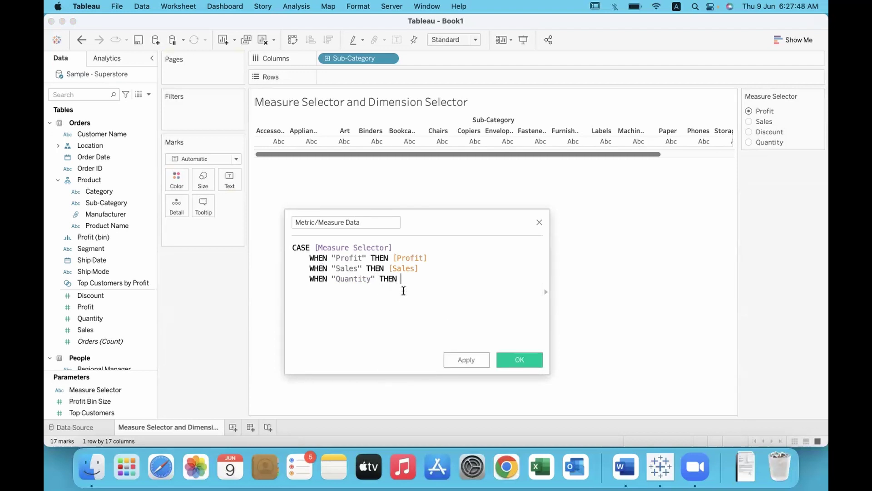
pyautogui.moveTo(90, 318); pyautogui.dragTo(423, 294)
# - Add the branch WHEN "Discount" THEN [Discount] and close the CASE statement with END
pyautogui.write('WHEN "Discount" th')
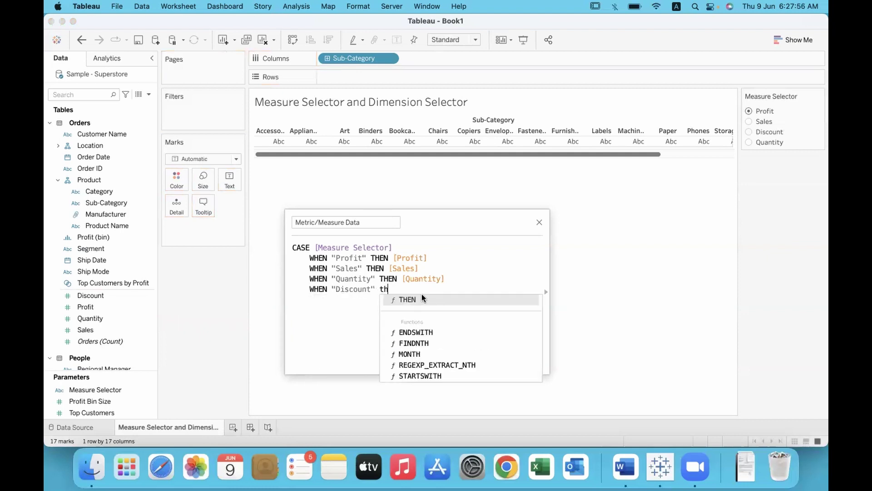
pyautogui.click(422, 295)
pyautogui.click(90, 297)
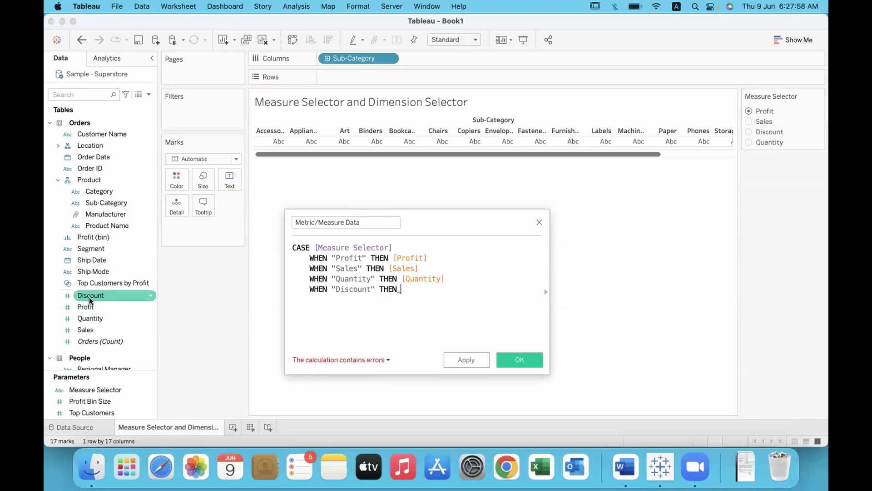
pyautogui.moveTo(89, 297); pyautogui.dragTo(428, 305)
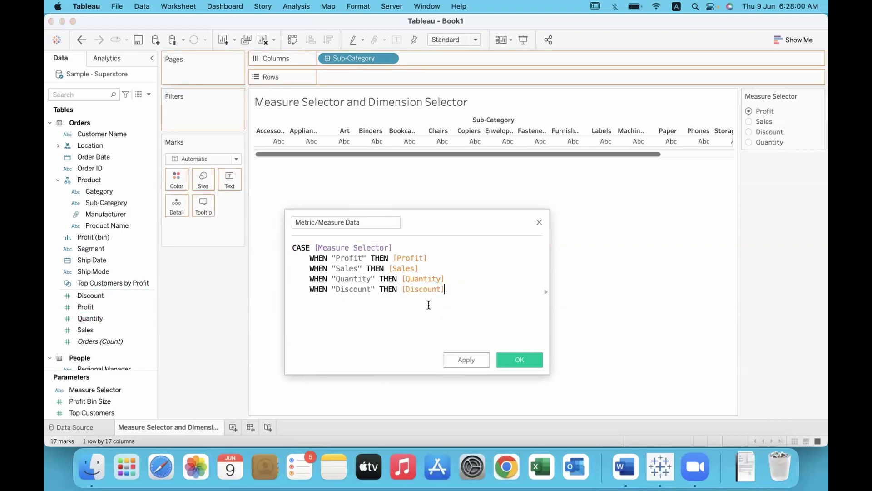
pyautogui.write('end')
pyautogui.press('Return')
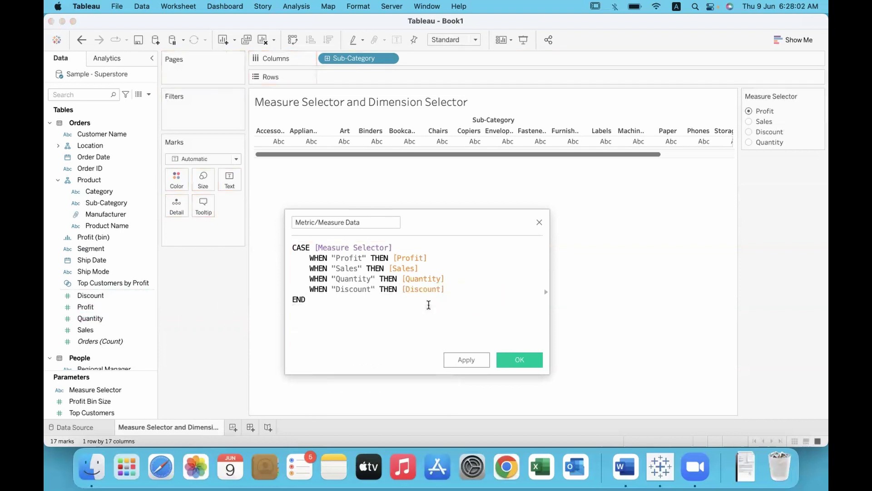
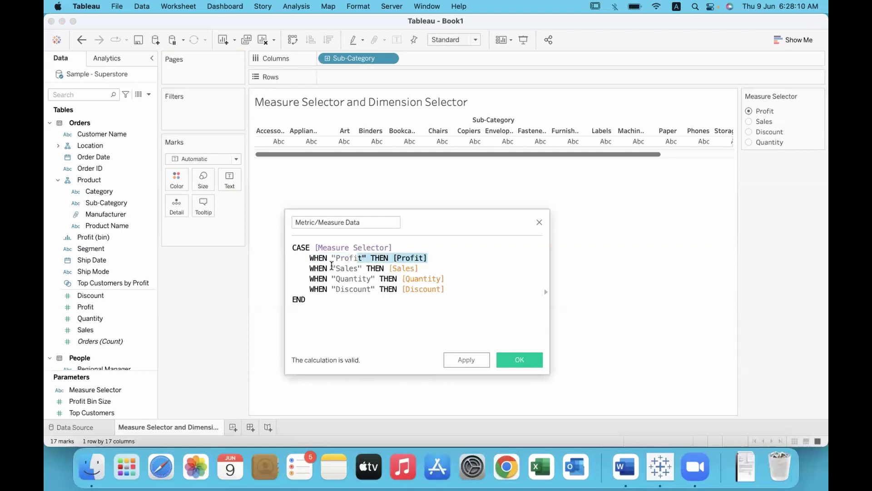
# - Compare the quoted WHEN values in the calculation with the option names in the Measure Selector parameter
pyautogui.click(443, 259)
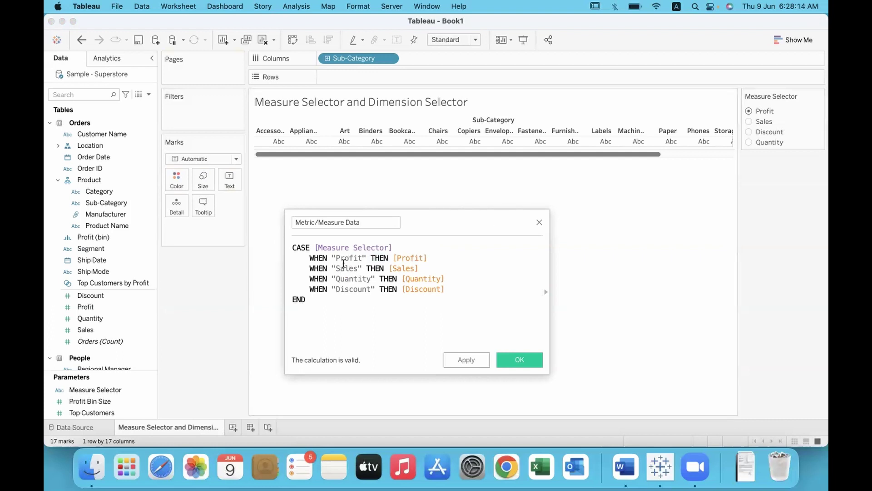
pyautogui.moveTo(331, 268); pyautogui.dragTo(365, 272)
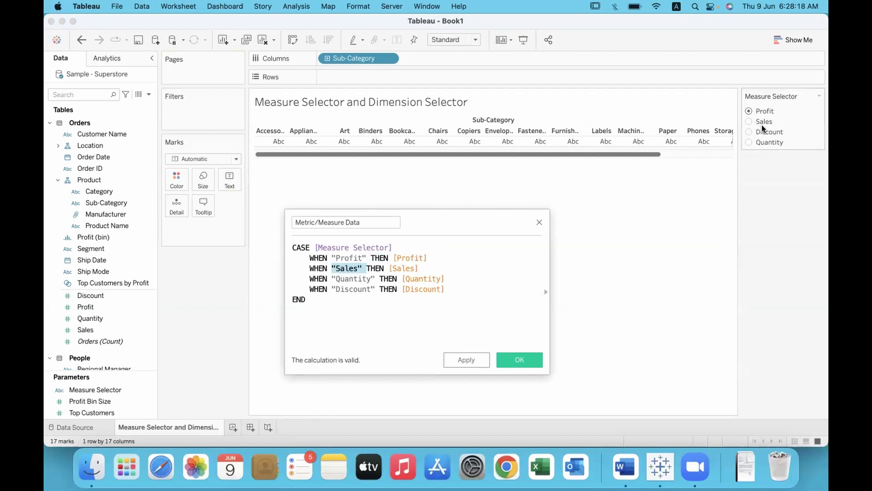
pyautogui.moveTo(332, 279); pyautogui.dragTo(376, 280)
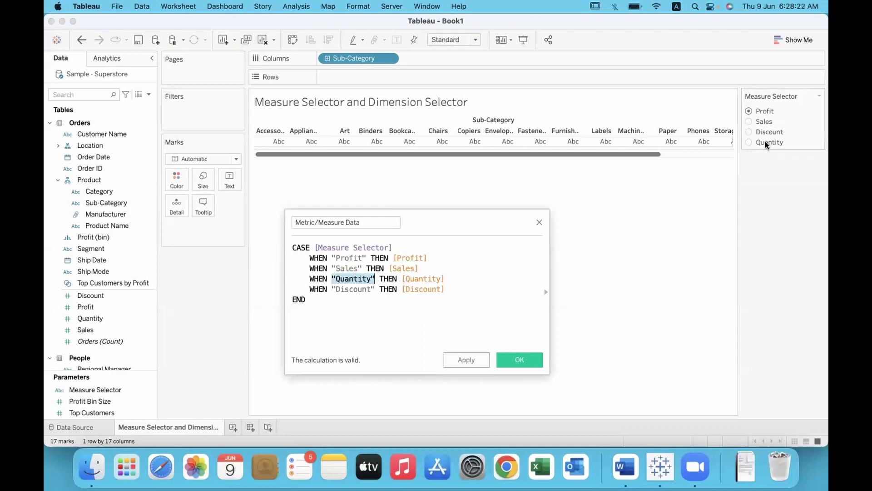
pyautogui.click(459, 289)
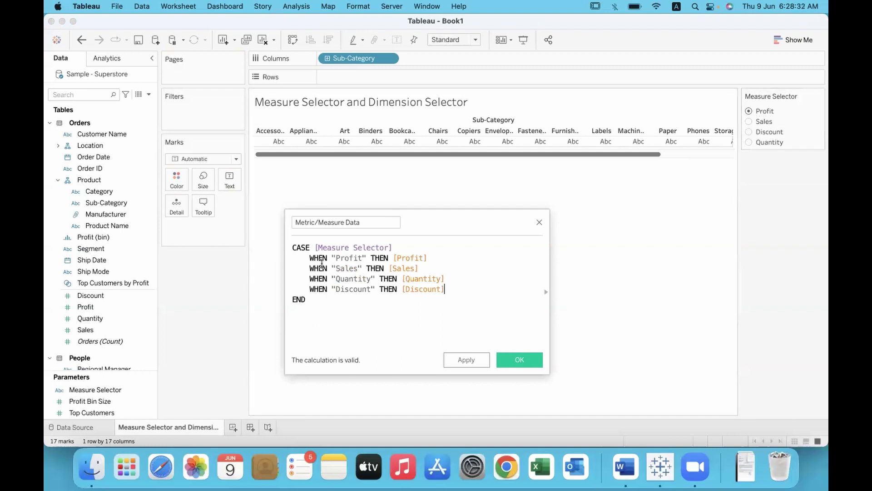
pyautogui.moveTo(331, 258); pyautogui.dragTo(367, 257)
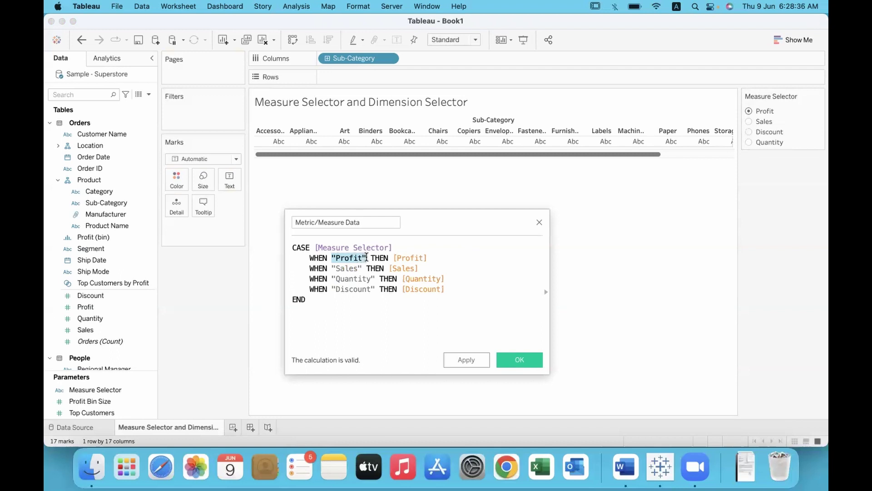
pyautogui.click(367, 257)
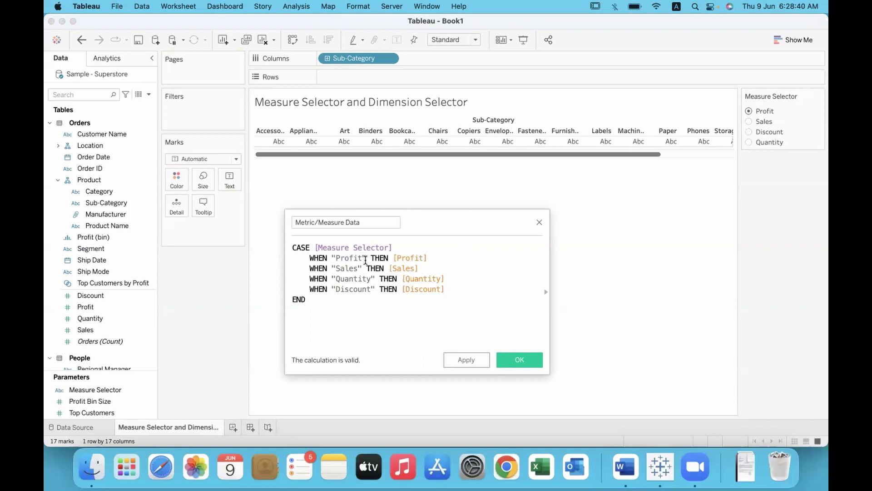
# - Insert a trailing space inside the quoted "Profit " value and save the Metric/Measure Data calculated field
pyautogui.click(362, 258)
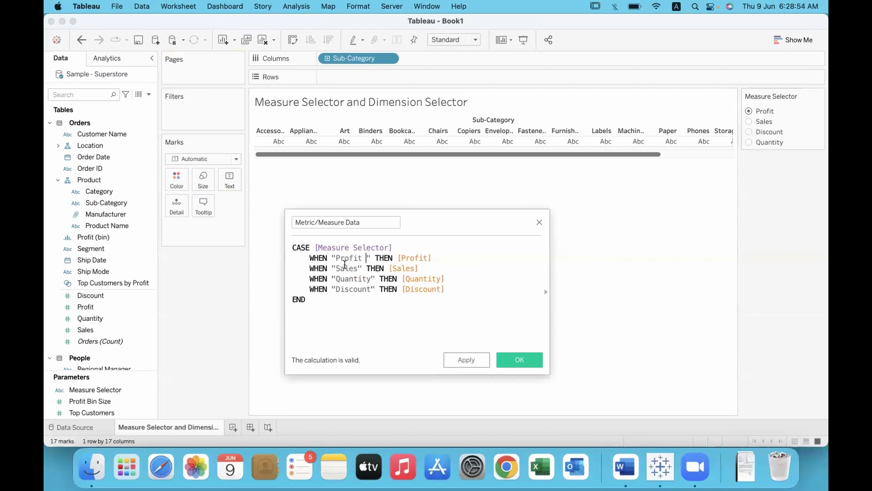
pyautogui.click(361, 303)
pyautogui.click(515, 359)
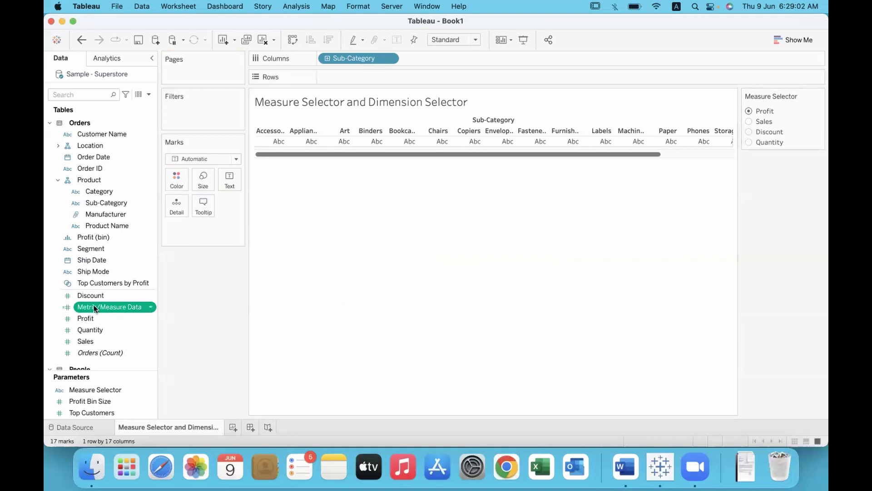
# - Place Metric/Measure Data on Rows and test the Measure Selector with Sales, Discount, Quantity and Profit
pyautogui.moveTo(96, 308); pyautogui.dragTo(341, 75)
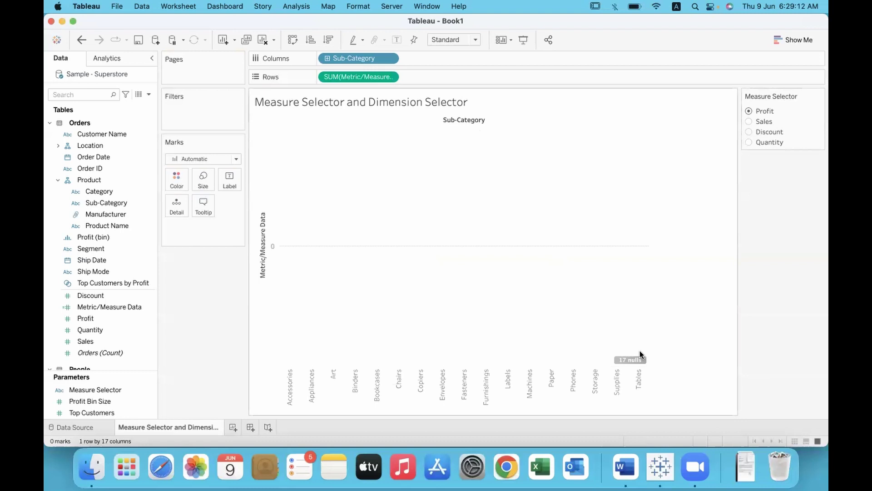
pyautogui.moveTo(641, 362)
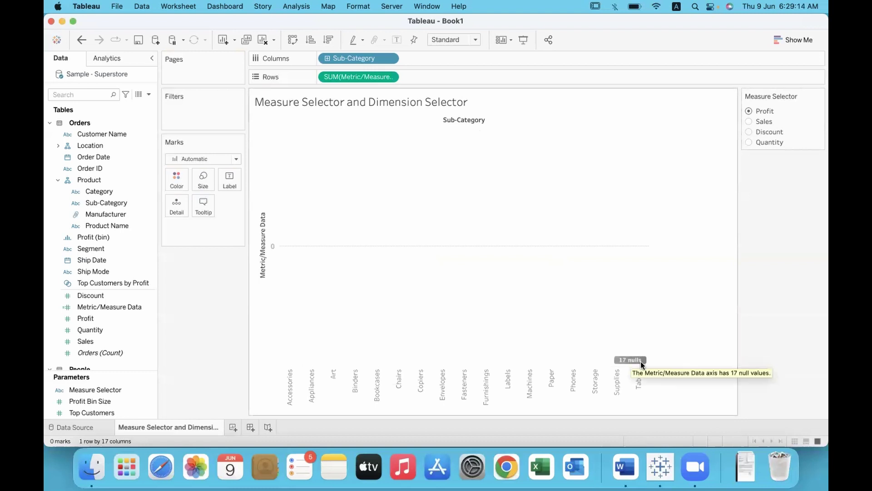
pyautogui.click(750, 121)
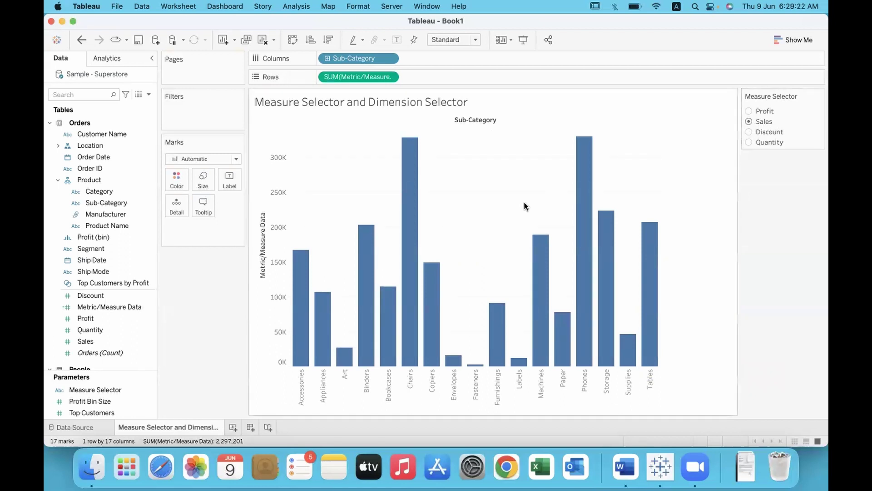
pyautogui.click(748, 132)
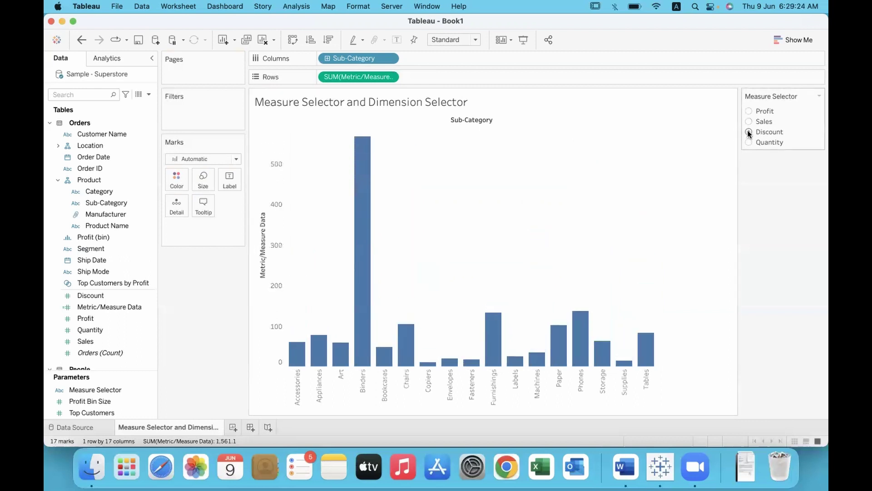
pyautogui.click(749, 142)
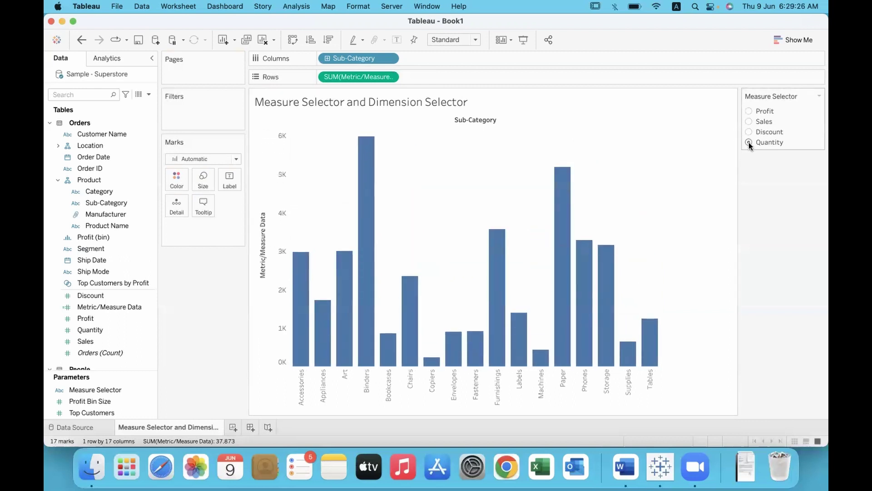
pyautogui.click(749, 112)
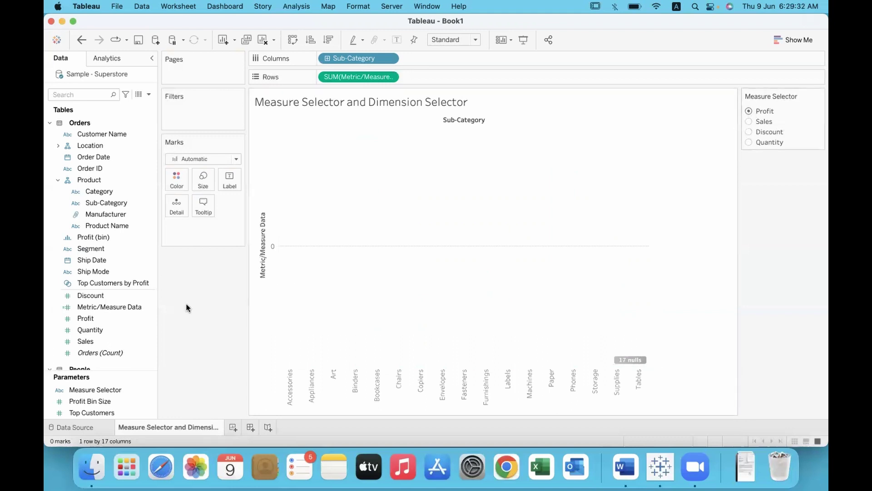
# - Edit the Metric/Measure Data calculation to remove the trailing space from the quoted "Profit" value and save it
pyautogui.click(150, 307)
pyautogui.rightClick(150, 306)
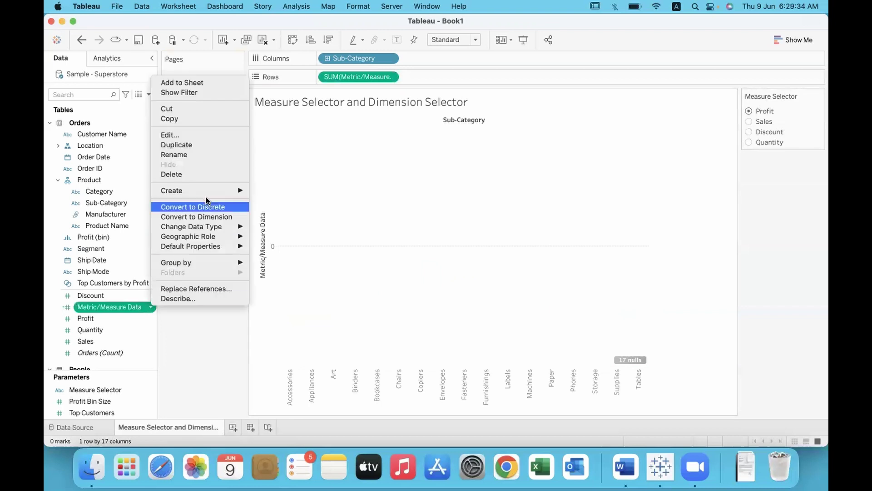
pyautogui.click(212, 134)
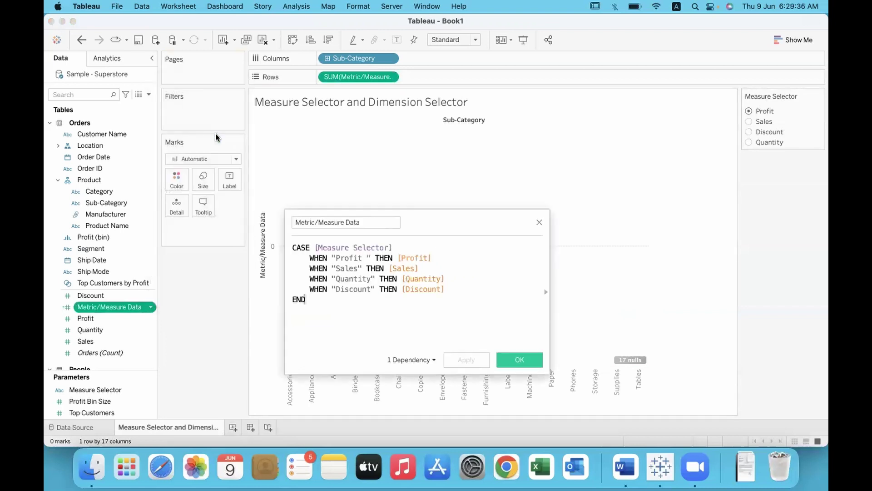
pyautogui.click(368, 257)
pyautogui.press('BackSpace')
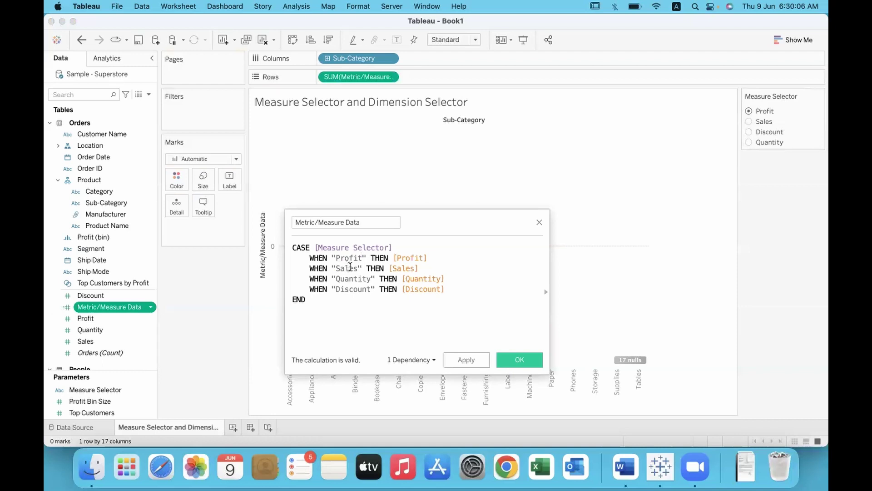
pyautogui.click(352, 310)
pyautogui.click(511, 361)
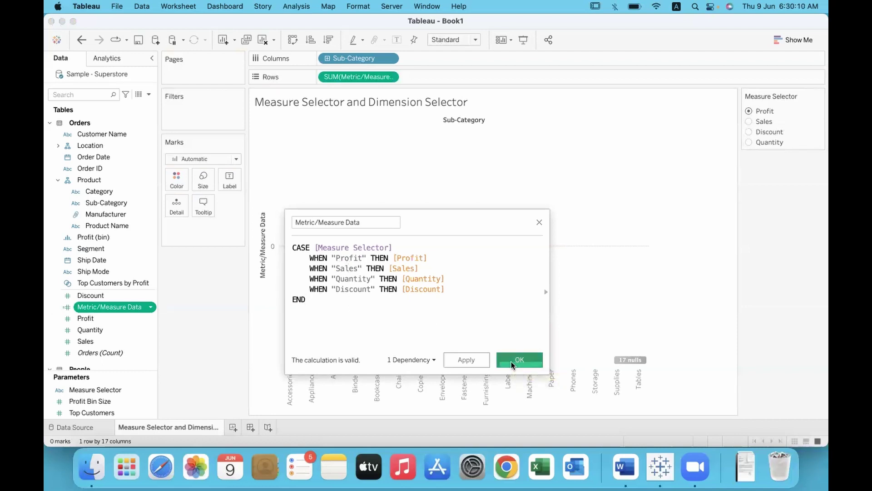
pyautogui.click(103, 307)
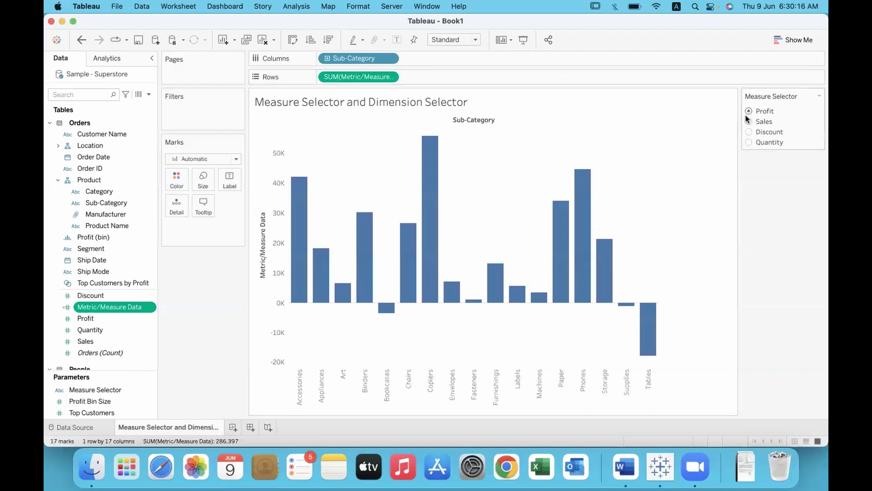
# - Show mark labels on the bars and switch the Measure Selector through Sales, Discount and Quantity
pyautogui.click(397, 45)
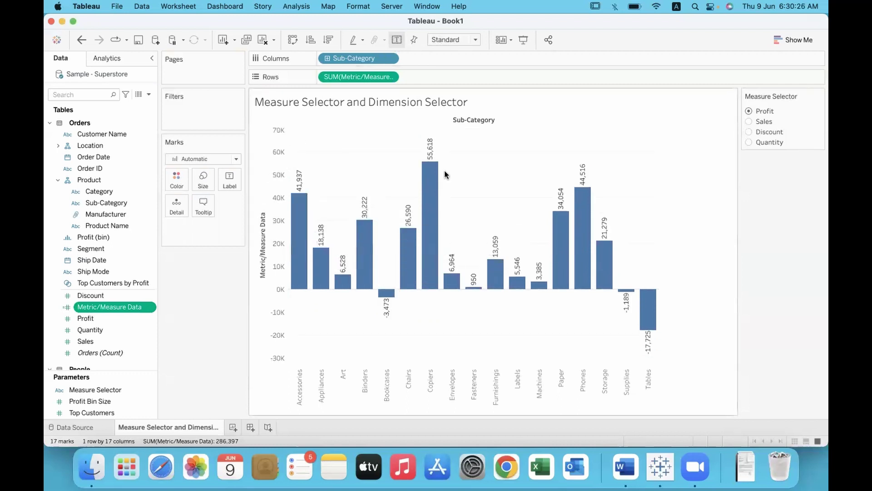
pyautogui.click(749, 122)
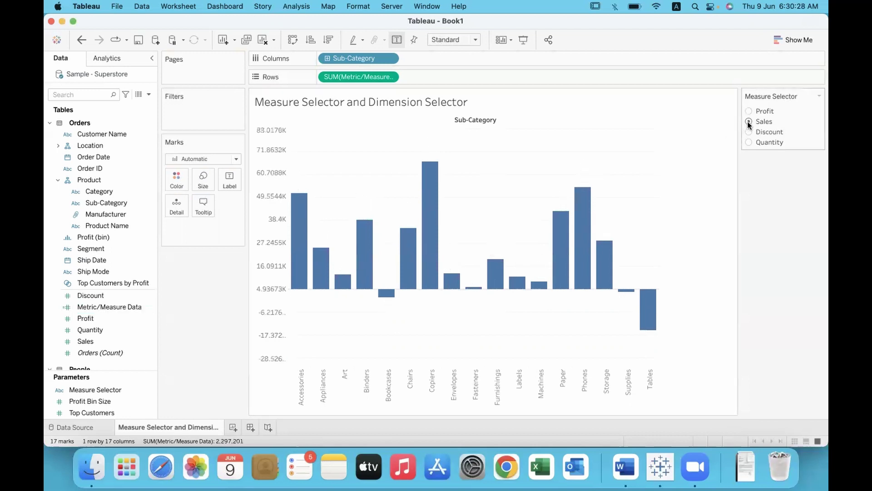
pyautogui.click(749, 132)
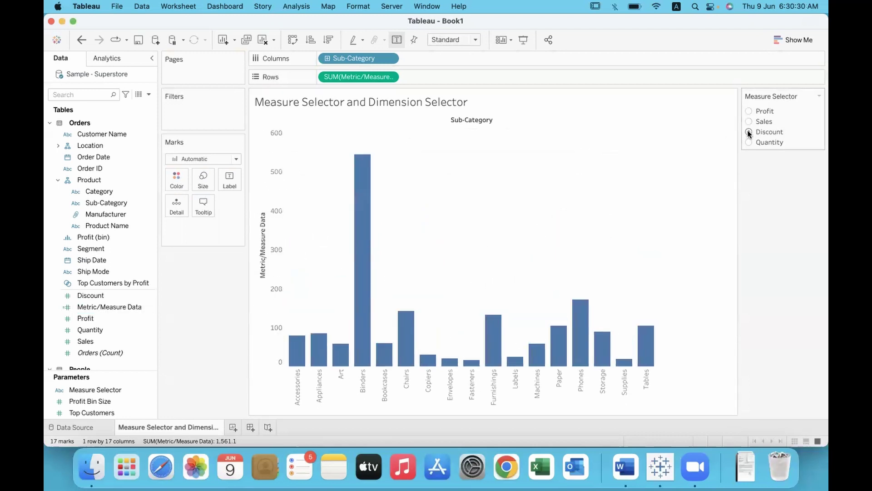
pyautogui.click(749, 142)
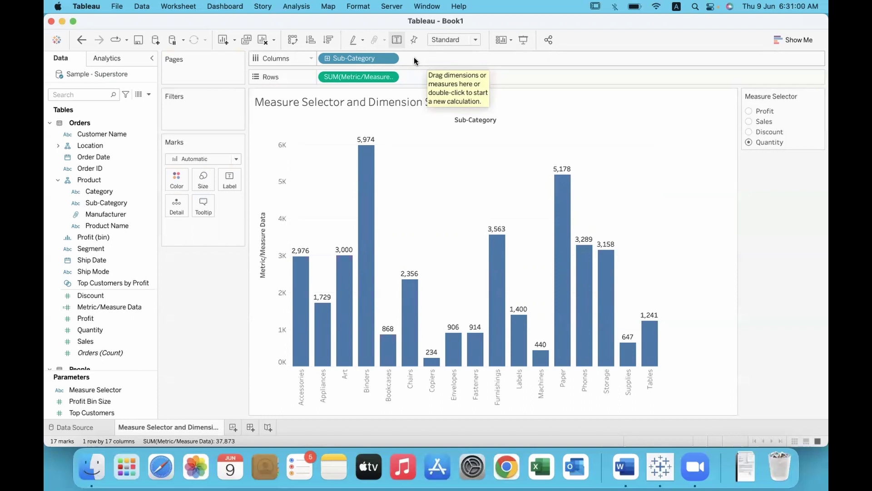
# - Remove Sub-Category from Columns and switch to the Word document listing the selector steps
pyautogui.moveTo(357, 59); pyautogui.dragTo(195, 306)
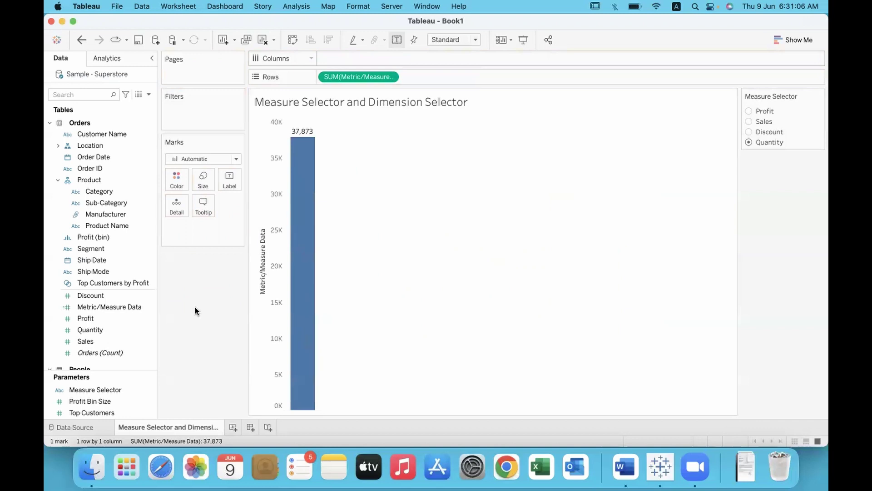
pyautogui.press('super+Tab')
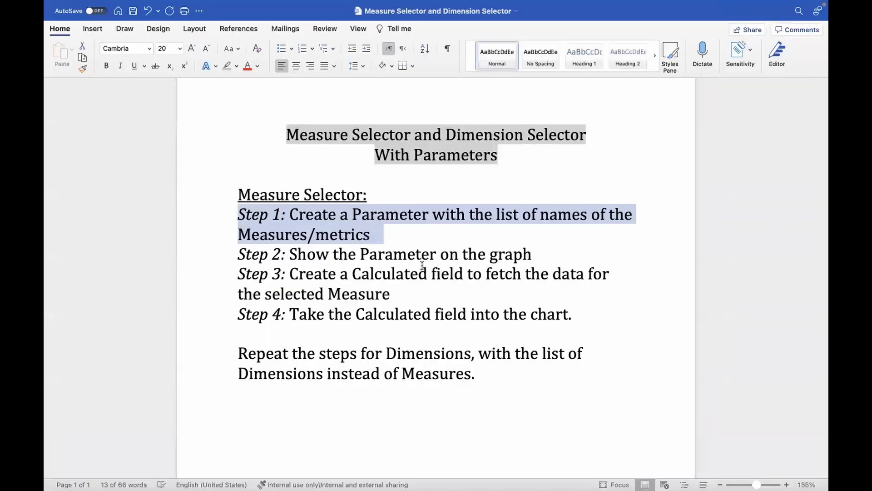
# - Review the remaining selector steps in the Word document and switch back to Tableau
pyautogui.click(410, 294)
pyautogui.click(587, 315)
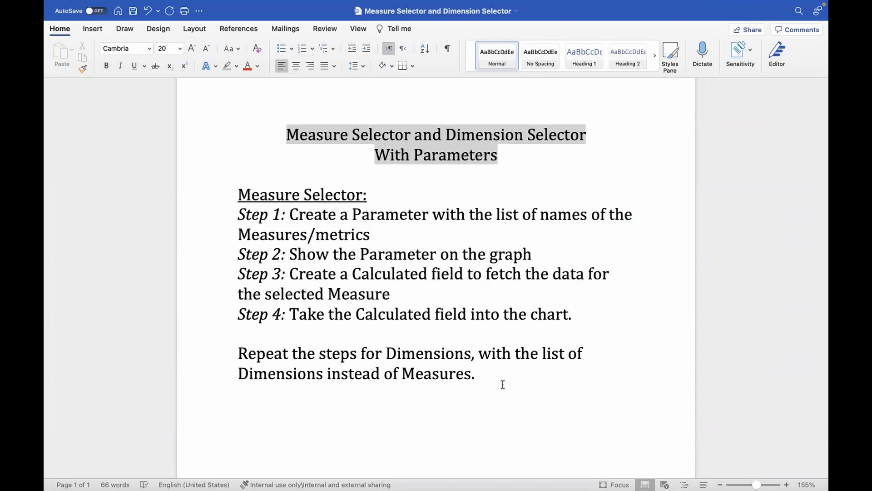
pyautogui.press('super+Tab')
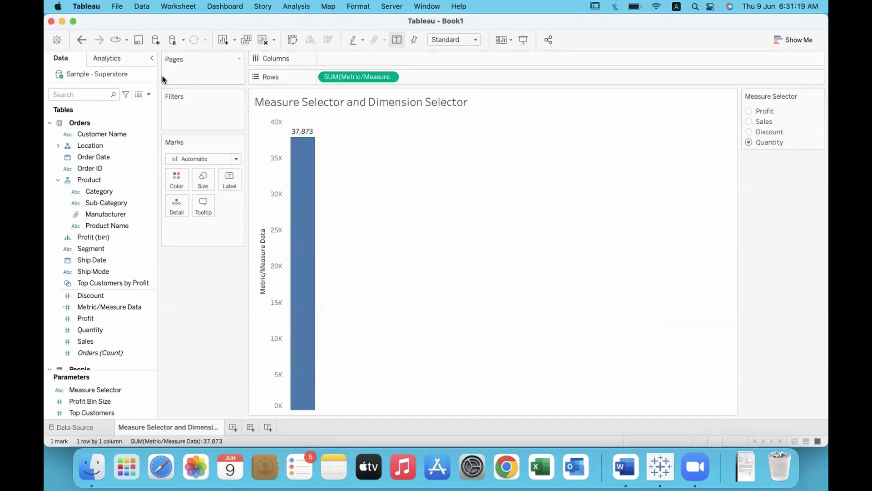
# - Start a new parameter named Dimension Selector with data type String and allowable values as a list
pyautogui.click(149, 94)
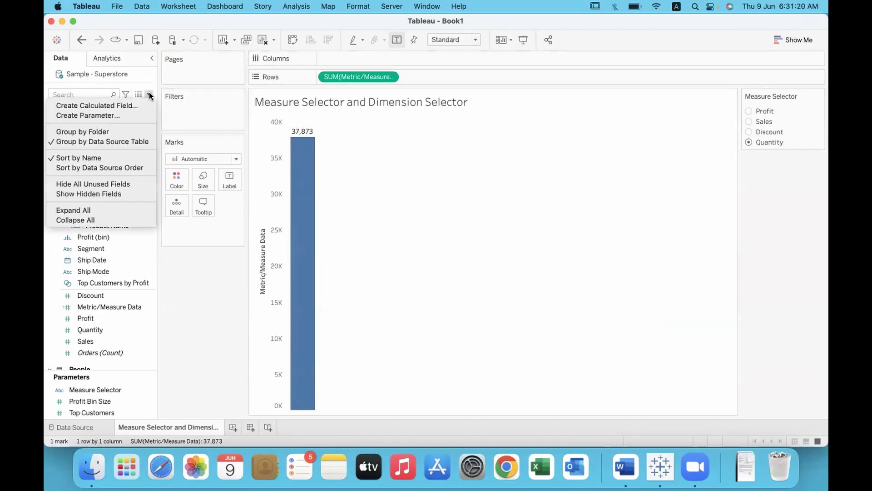
pyautogui.click(127, 116)
pyautogui.write('Dimension Selector')
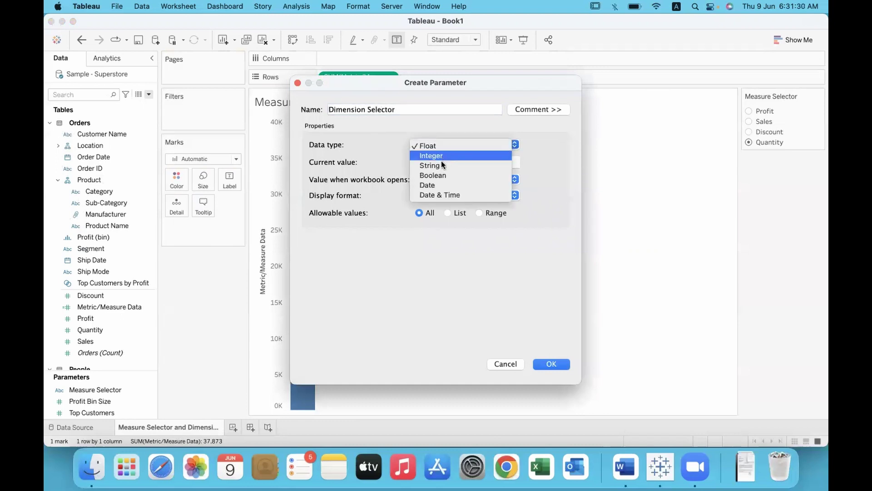
pyautogui.click(440, 164)
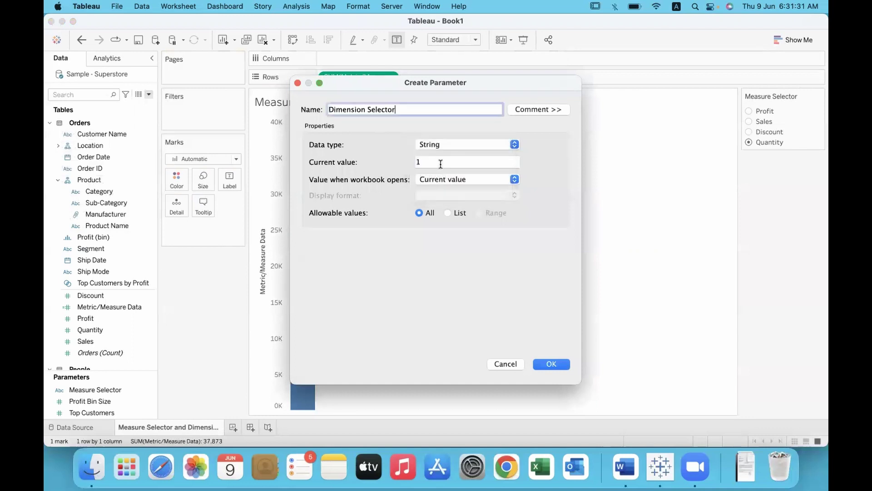
pyautogui.click(448, 213)
# - Fill the parameter's value list with Sub-Category, Category, Region, Ship Mode and Segment, and save the parameter
pyautogui.click(347, 271)
pyautogui.write('Sub-Category')
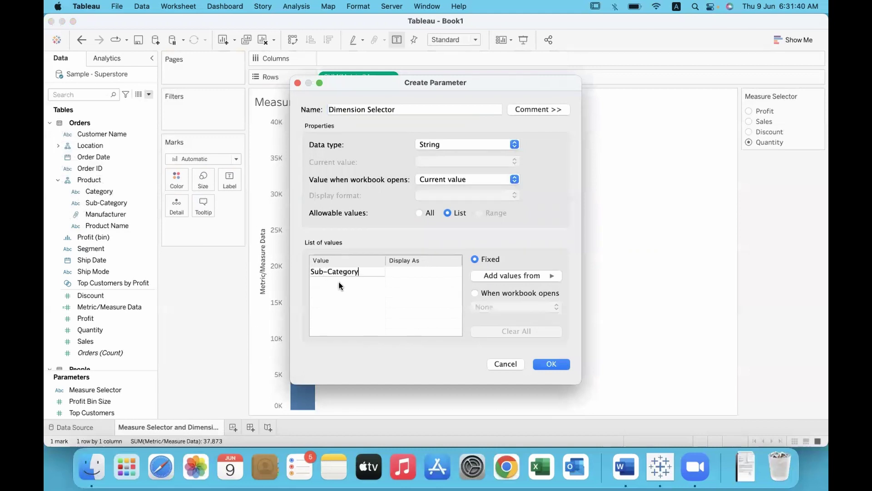
pyautogui.click(339, 282)
pyautogui.write('Category')
pyautogui.click(335, 293)
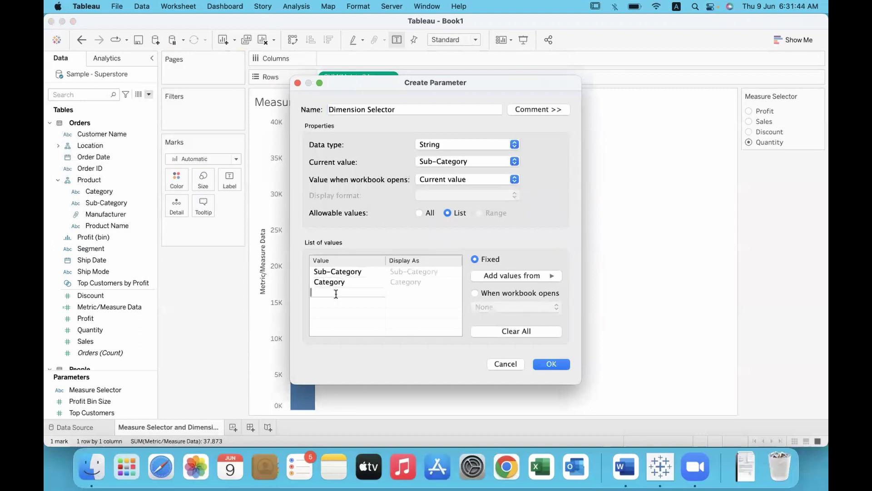
pyautogui.write('Region')
pyautogui.click(329, 303)
pyautogui.write('Ship')
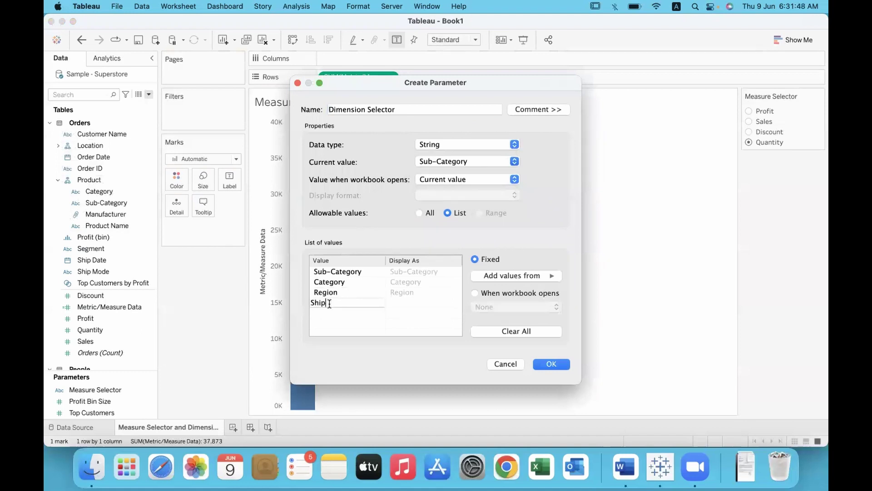
pyautogui.write(' Mode')
pyautogui.click(323, 314)
pyautogui.write('Segment')
pyautogui.click(328, 323)
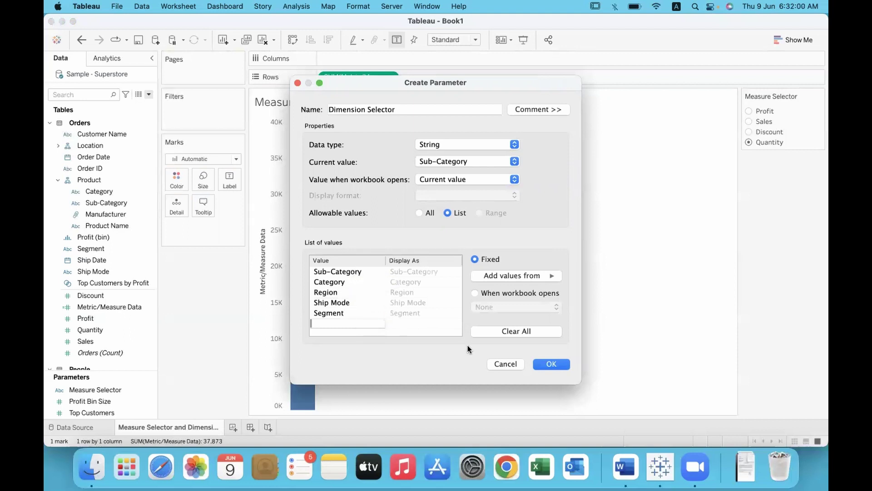
pyautogui.click(550, 364)
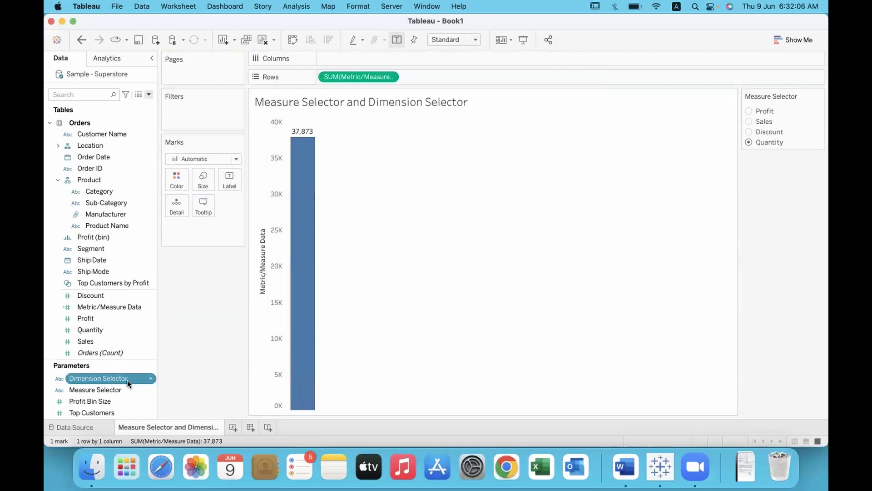
# - Show the Dimension Selector parameter on the sheet, check its options and display it as a Single Value List
pyautogui.click(150, 380)
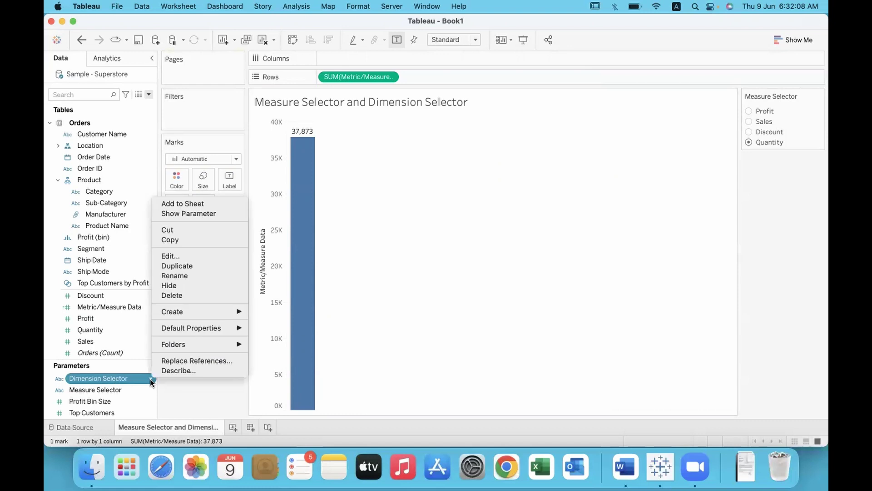
pyautogui.click(205, 216)
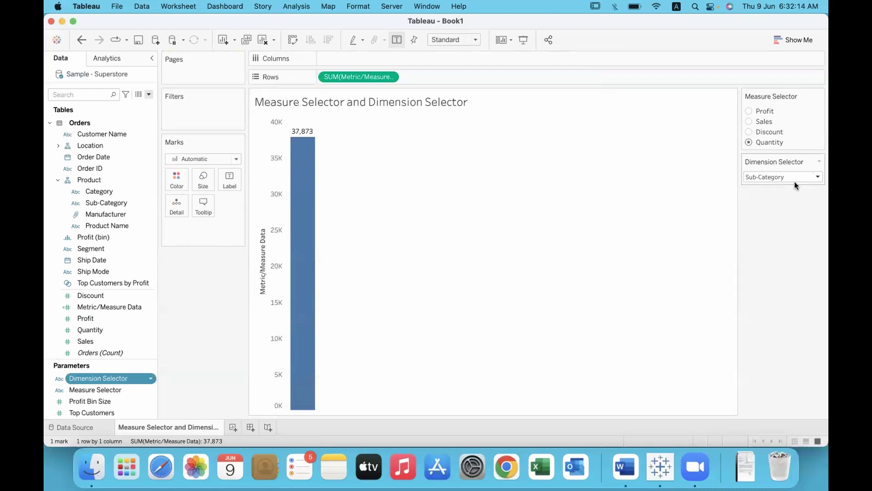
pyautogui.click(818, 177)
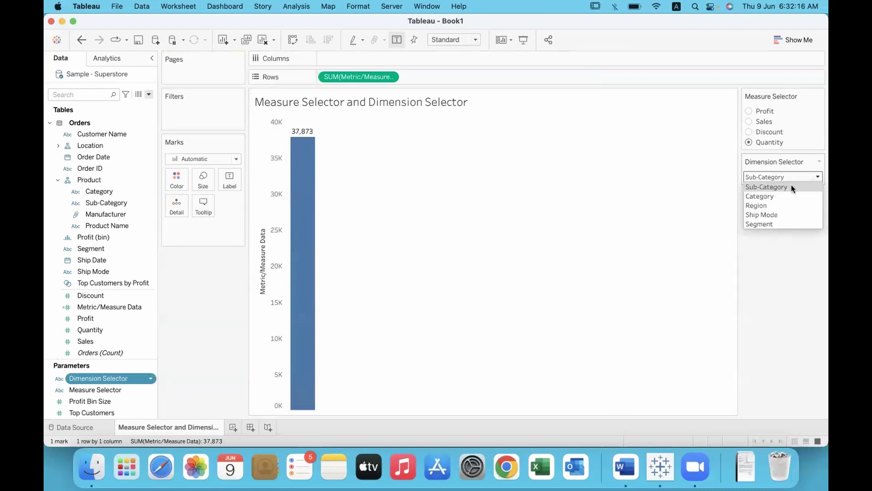
pyautogui.click(777, 242)
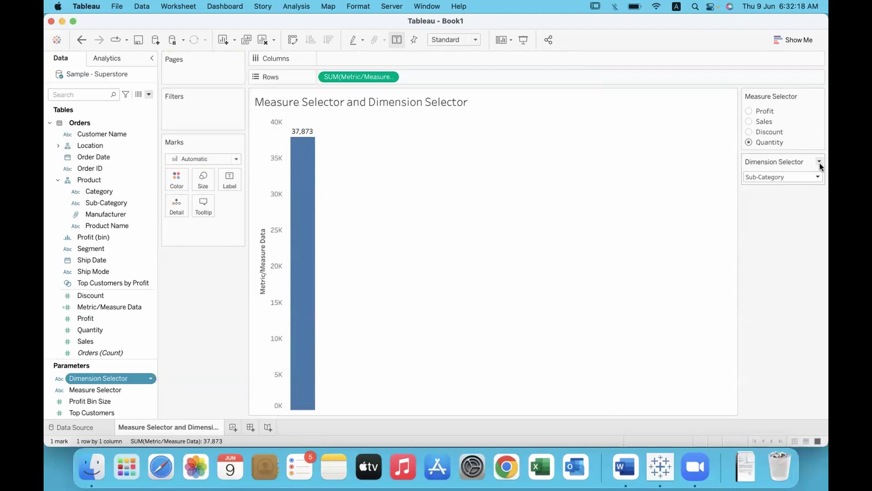
pyautogui.click(819, 162)
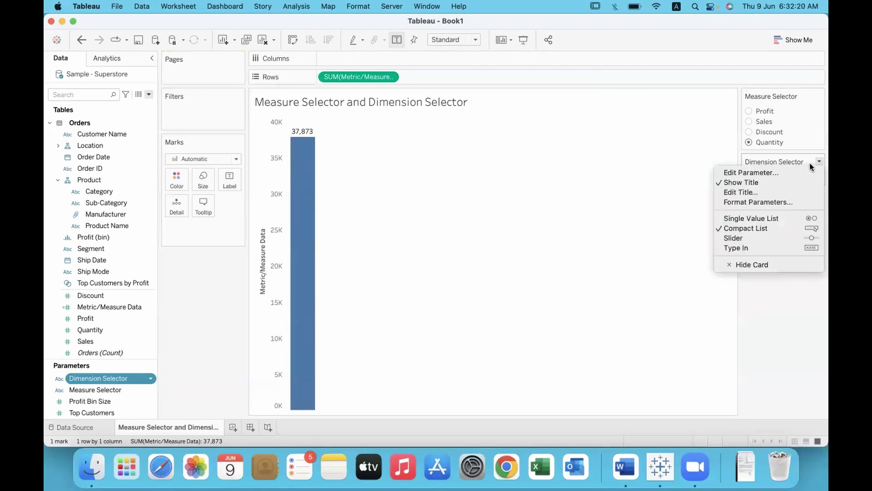
pyautogui.click(770, 219)
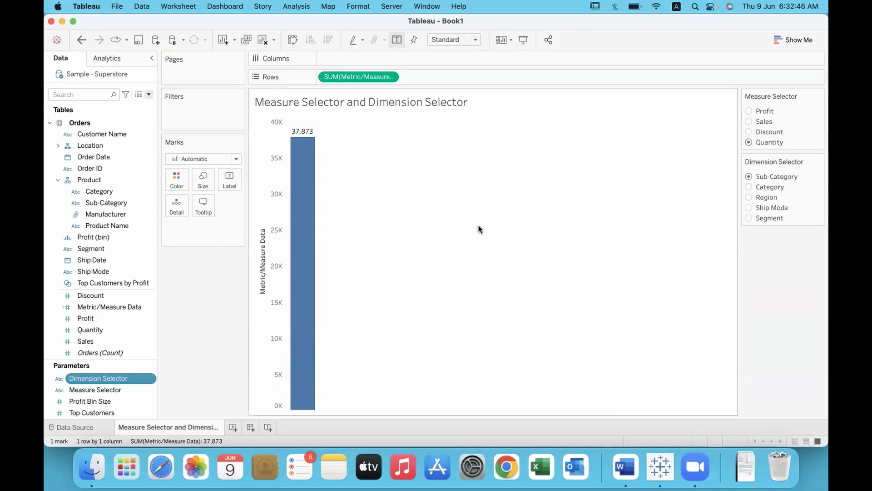
# - Create a new calculated field named Dimension
pyautogui.click(294, 8)
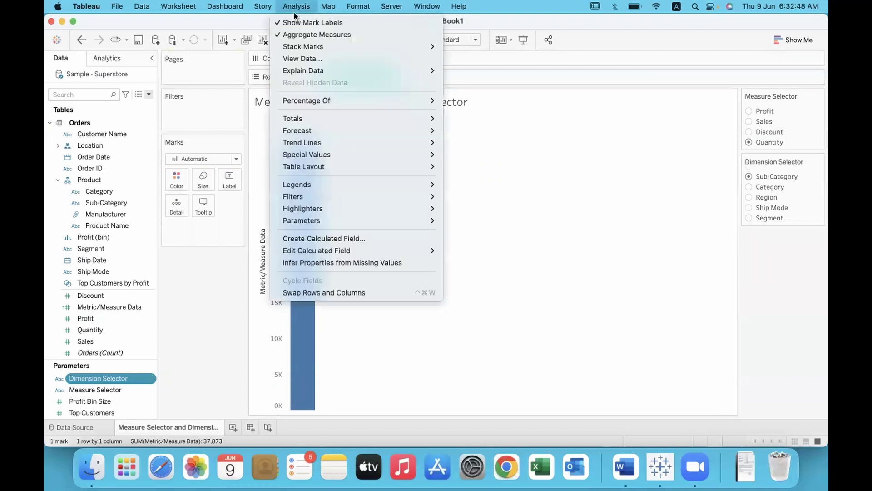
pyautogui.click(370, 238)
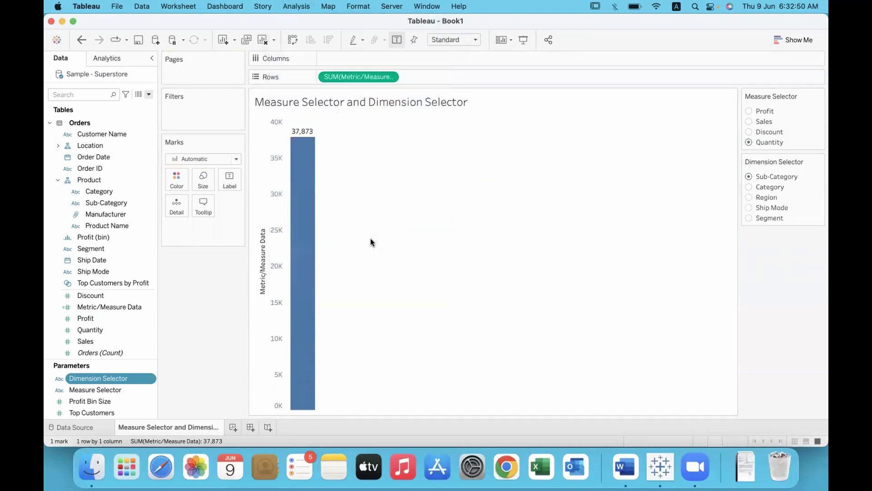
pyautogui.write('Dimensions')
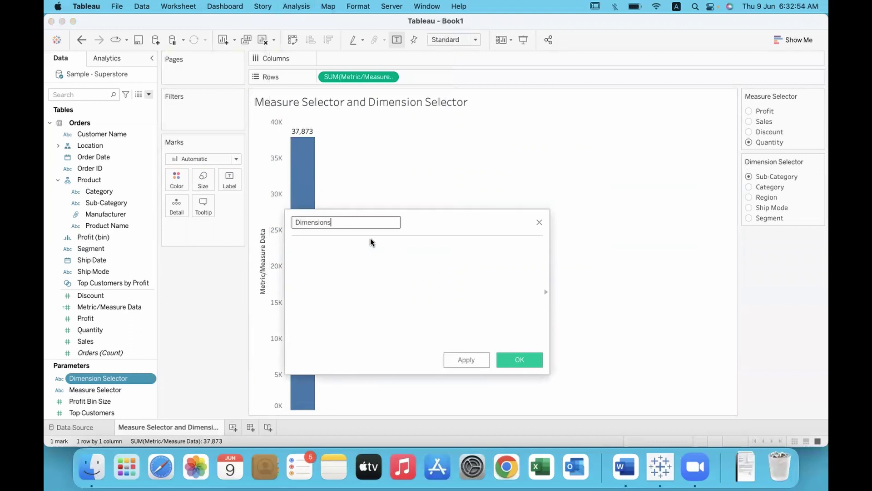
pyautogui.press('BackSpace')
# - Begin the formula with CASE [Dimension Selector] and the branch WHEN "Sub-Category" THEN [Sub-Category]
pyautogui.click(369, 238)
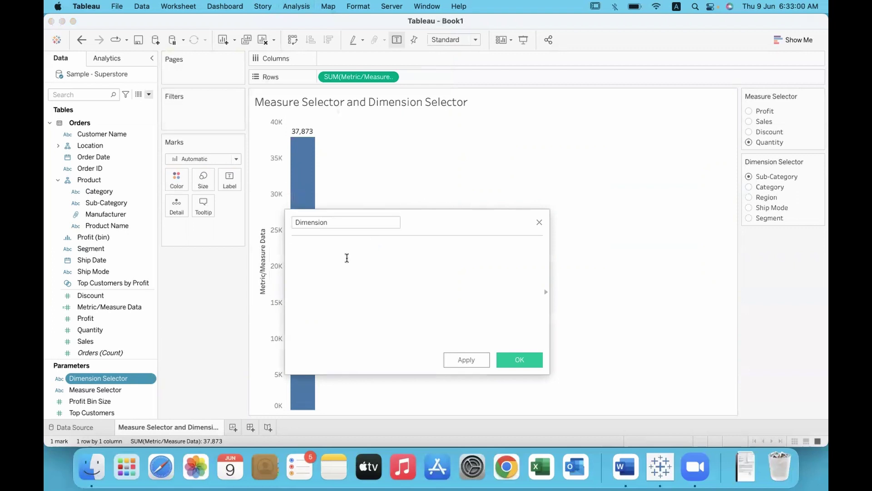
pyautogui.write('CASE')
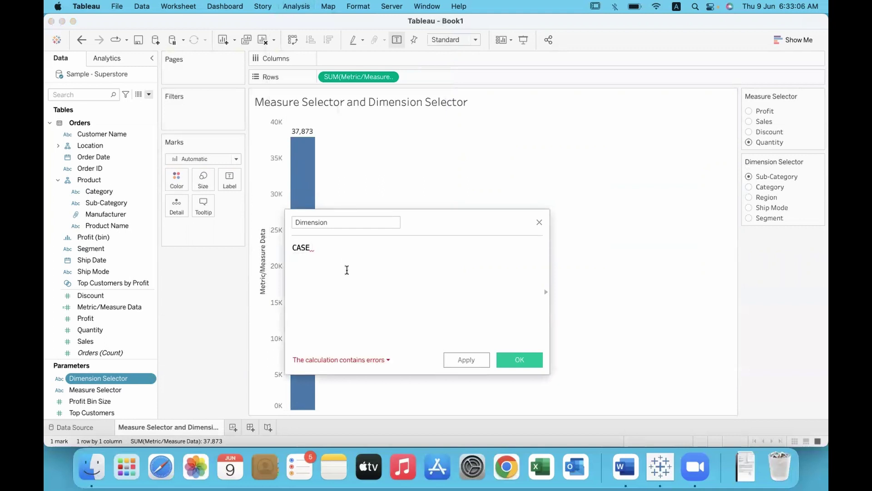
pyautogui.write('dim')
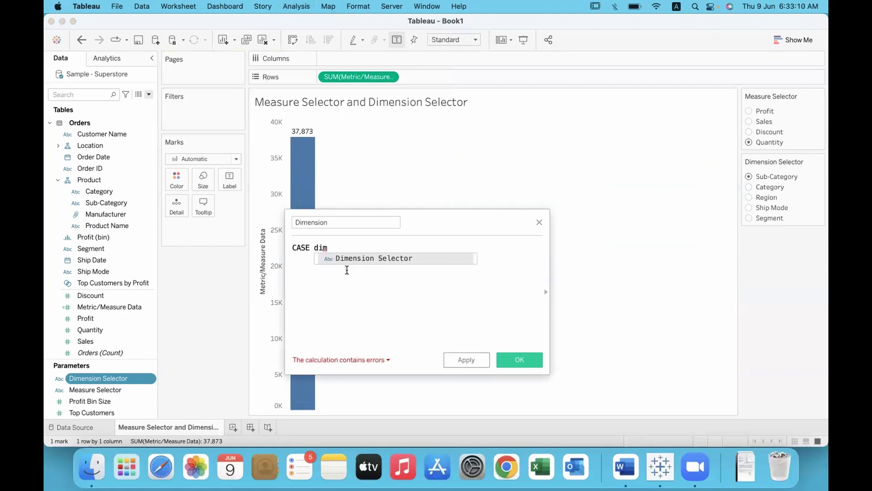
pyautogui.press('Return')
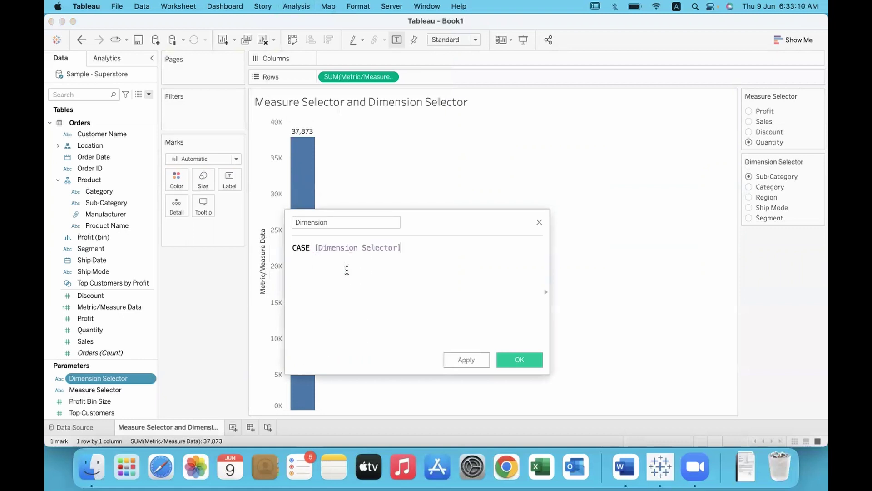
pyautogui.press('Return')
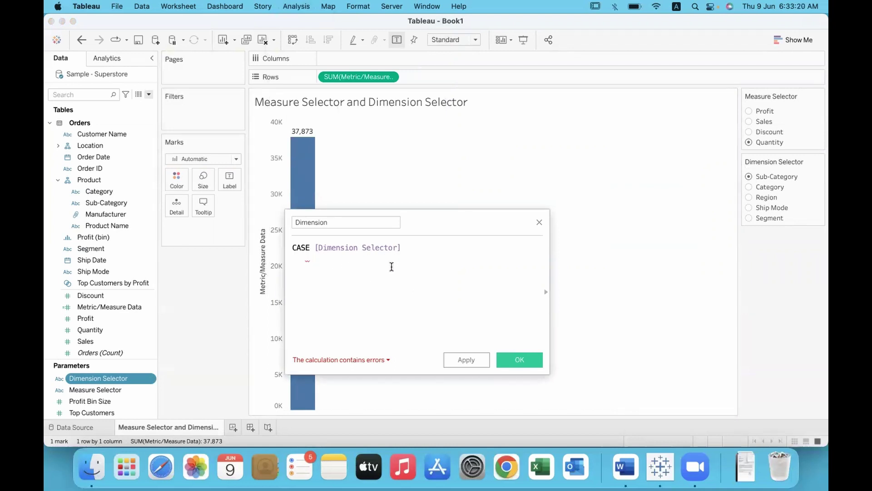
pyautogui.write('WHEN ')
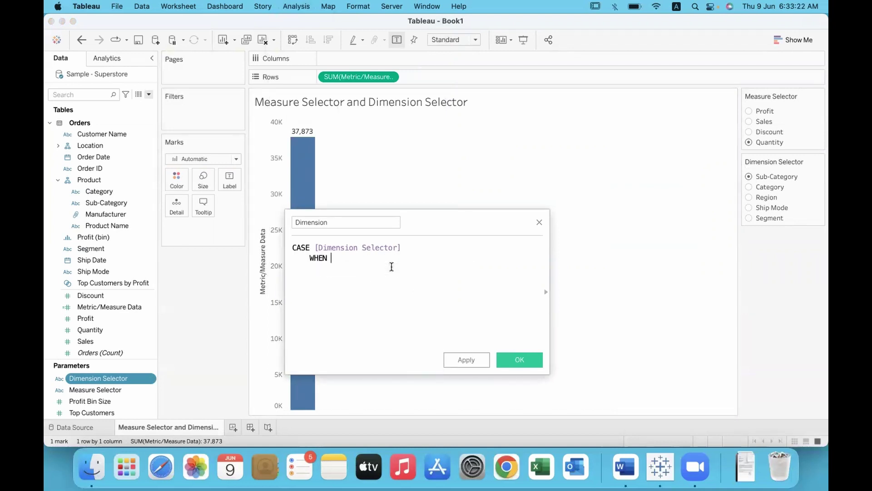
pyautogui.write('"Sub-Category"')
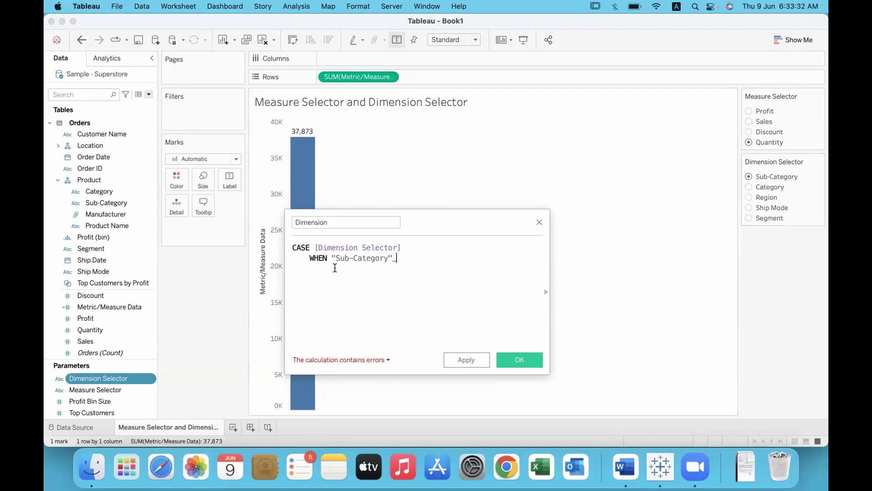
pyautogui.moveTo(336, 258); pyautogui.dragTo(392, 259)
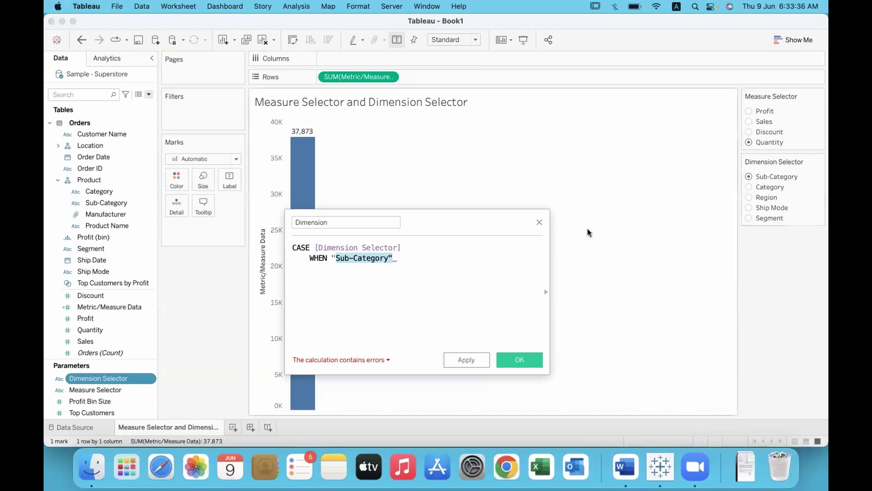
pyautogui.click(405, 257)
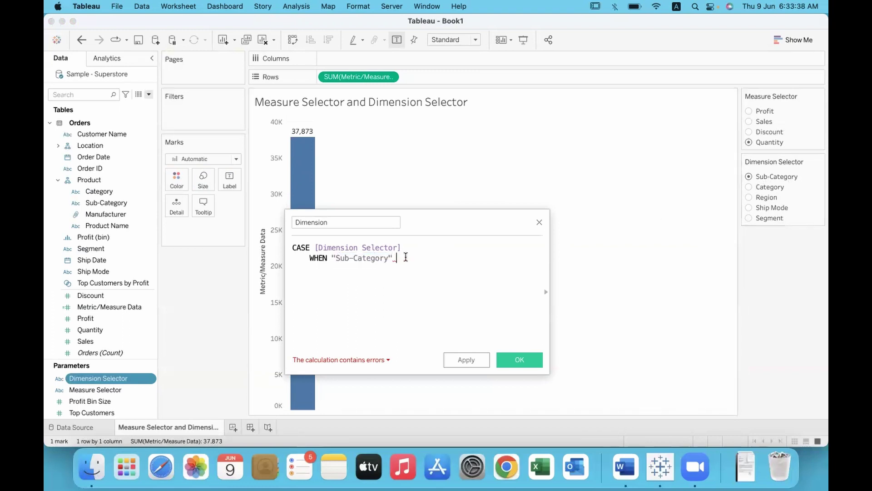
pyautogui.write('THEN')
pyautogui.moveTo(106, 203); pyautogui.dragTo(437, 274)
# - Add the branch WHEN "Category" THEN [Category] to the Dimension formula
pyautogui.press('Return')
pyautogui.write('whe')
pyautogui.press('Return')
pyautogui.write('"Ca')
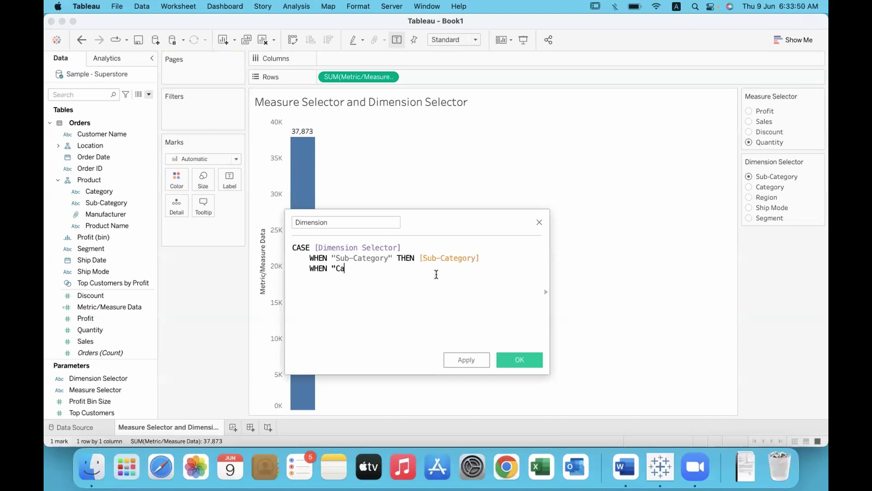
pyautogui.write('tegory" the')
pyautogui.press('Return')
pyautogui.moveTo(111, 191); pyautogui.dragTo(446, 279)
# - Add branches to the Dimension formula returning [Region] for "Region" and [Ship Mode] for "Ship Mode"
pyautogui.write('whe')
pyautogui.press('Return')
pyautogui.write('"R')
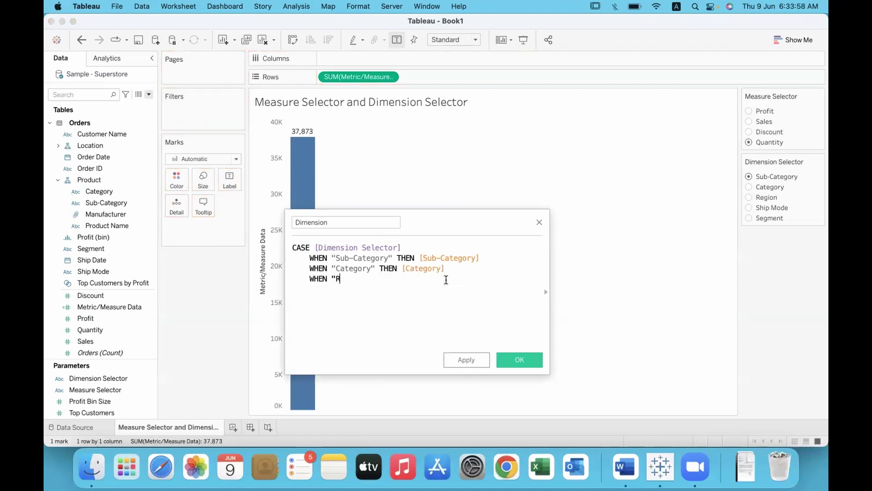
pyautogui.write('egion" th')
pyautogui.press('Return')
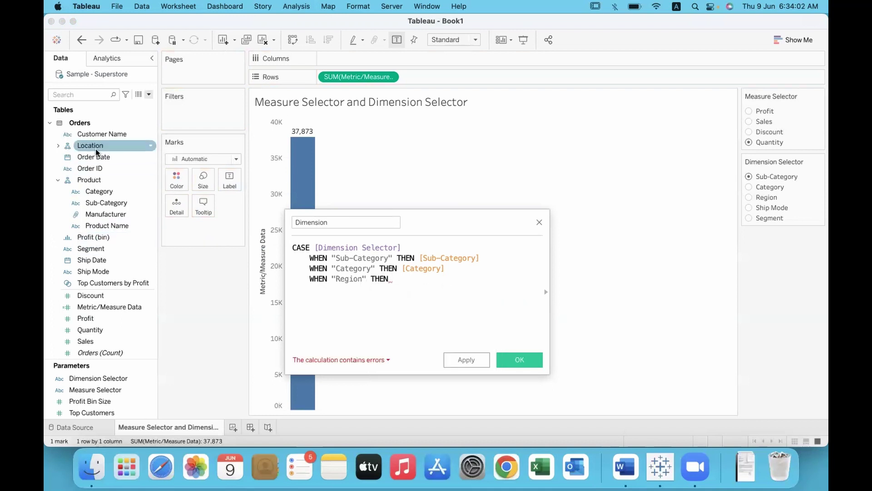
pyautogui.click(59, 146)
pyautogui.moveTo(95, 168); pyautogui.dragTo(415, 297)
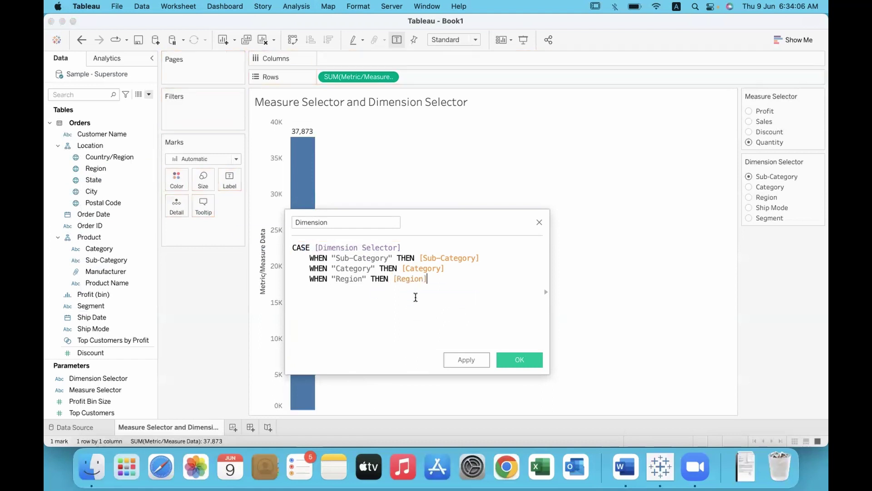
pyautogui.write('WHEN "Ship Mode" THEN')
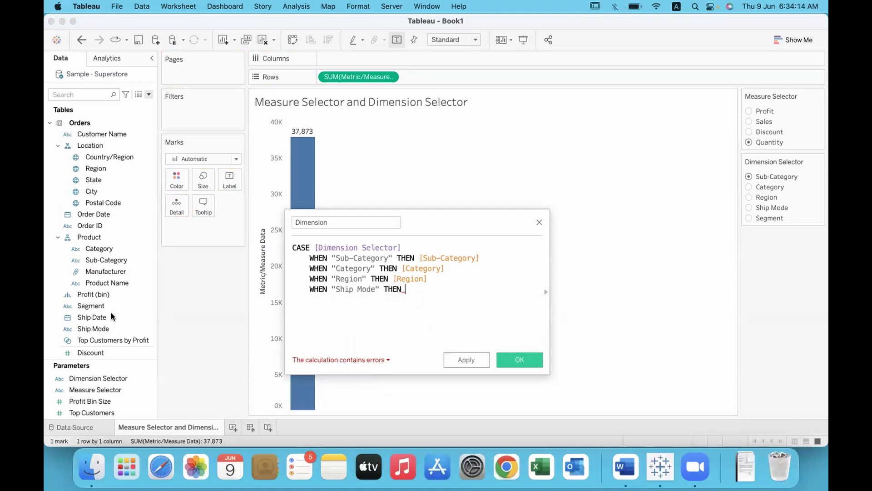
pyautogui.moveTo(93, 328); pyautogui.dragTo(435, 303)
# - Add the branch WHEN "Segment" THEN [Segment] to the Dimension formula, below the "Ship Mode" branch
pyautogui.press('Return')
pyautogui.write('whe')
pyautogui.press('Return')
pyautogui.write('"')
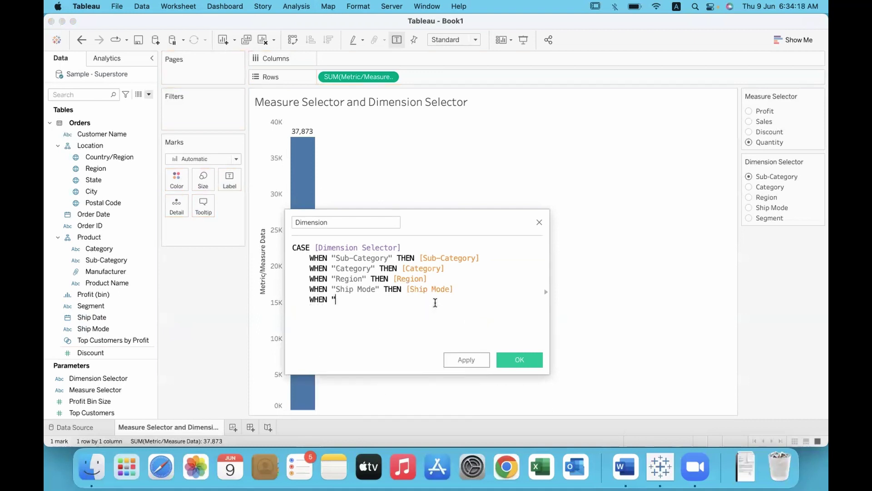
pyautogui.write('Segment" th')
pyautogui.press('Return')
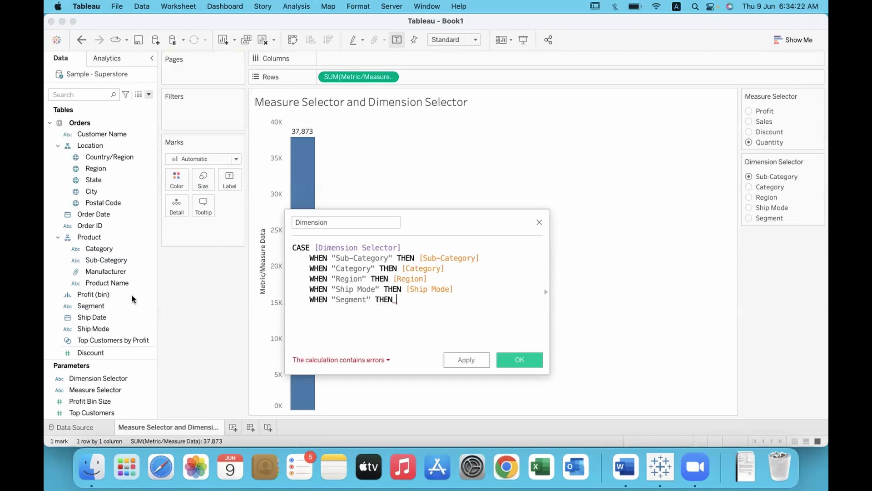
pyautogui.moveTo(89, 306); pyautogui.dragTo(425, 307)
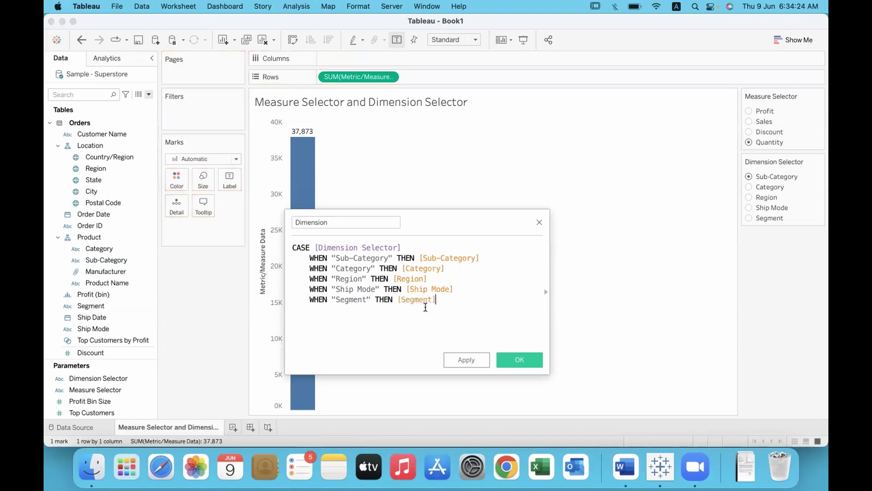
# - Close the Dimension formula's CASE expression with END and save the calculated field
pyautogui.press('Return')
pyautogui.write('end')
pyautogui.press('Return')
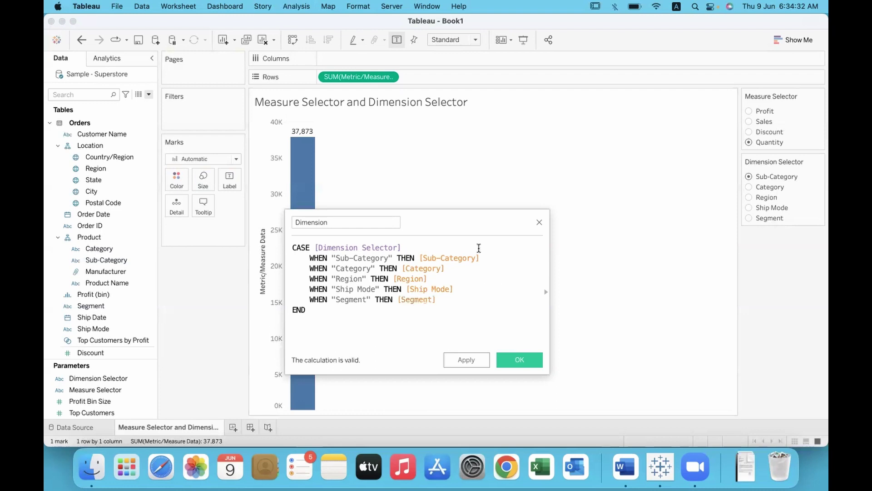
pyautogui.click(498, 257)
pyautogui.click(457, 269)
pyautogui.click(518, 360)
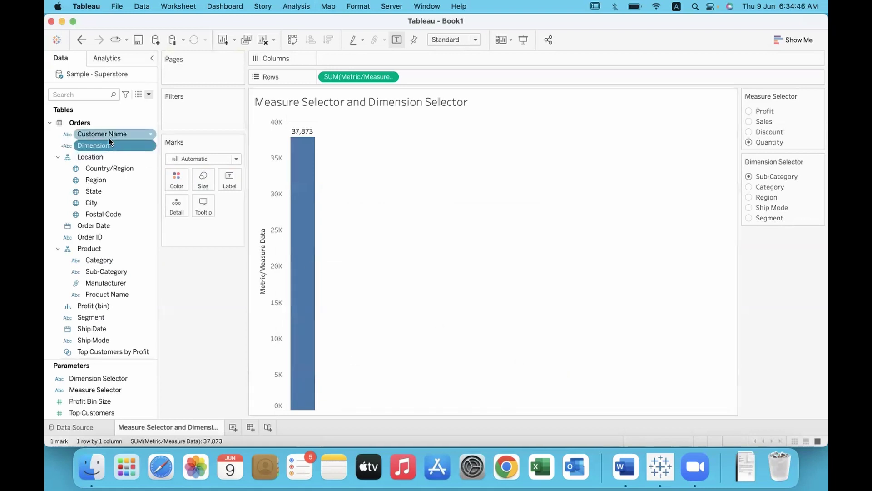
# - Place the Dimension calculated field on Columns to break the bar chart down by the selected dimension
pyautogui.moveTo(86, 148); pyautogui.dragTo(322, 79)
pyautogui.moveTo(335, 61); pyautogui.dragTo(334, 60)
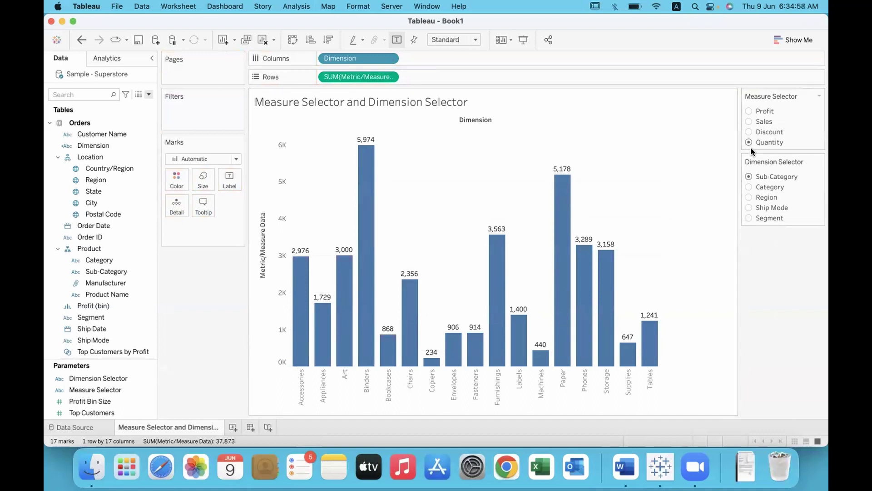
# - Test the Dimension Selector by switching it through Category, Region, Ship Mode and Segment
pyautogui.click(749, 186)
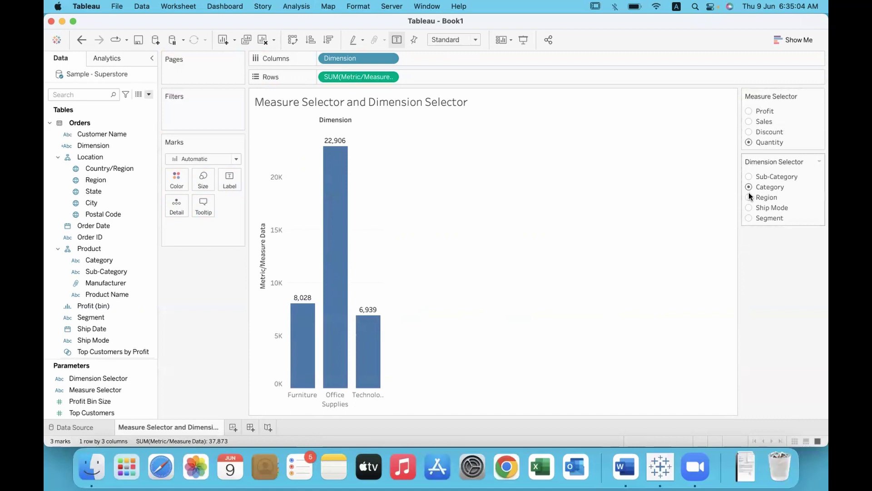
pyautogui.click(747, 197)
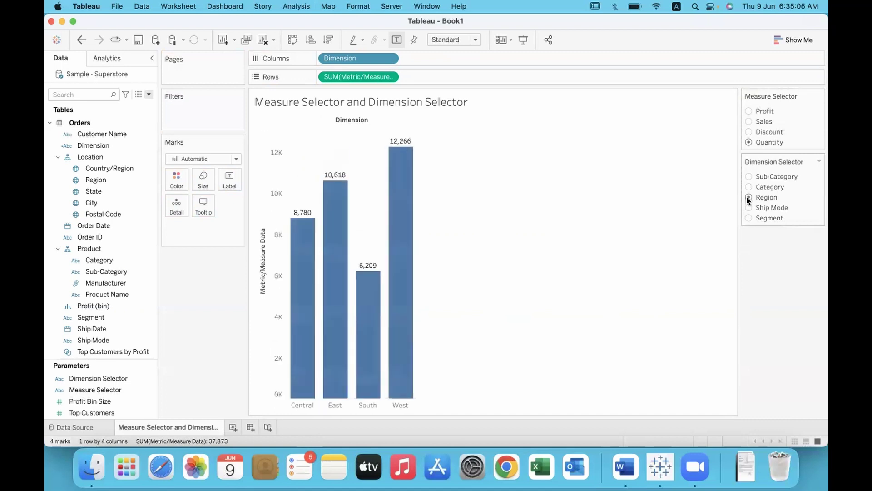
pyautogui.click(749, 208)
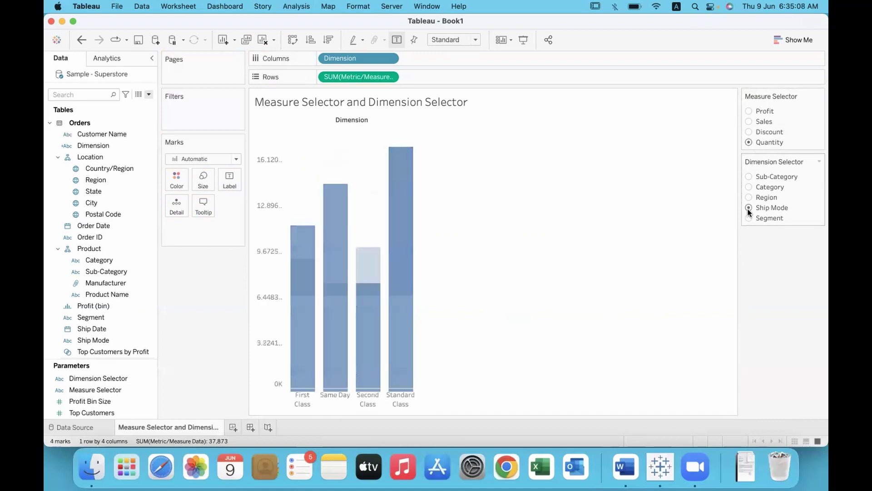
pyautogui.click(749, 219)
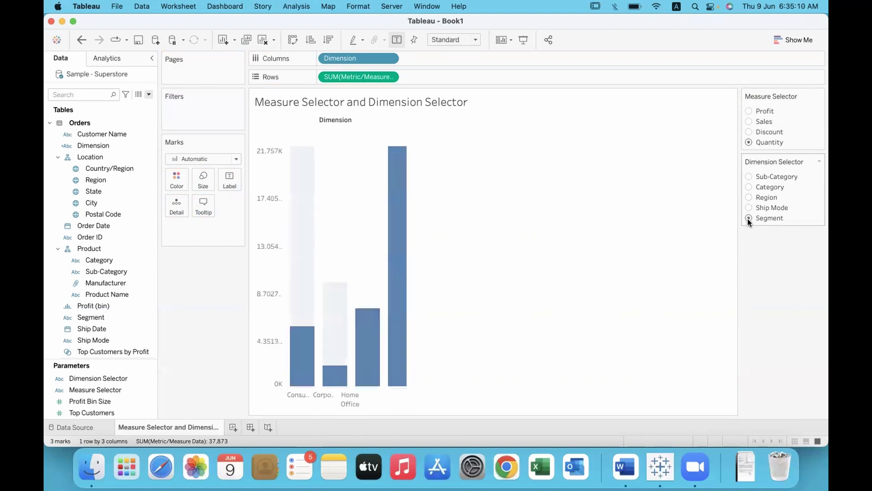
# - Test both selectors together: Profit by Segment, Sub-Category and Category, Sales by Category and Region, and Discount by Region
pyautogui.click(749, 112)
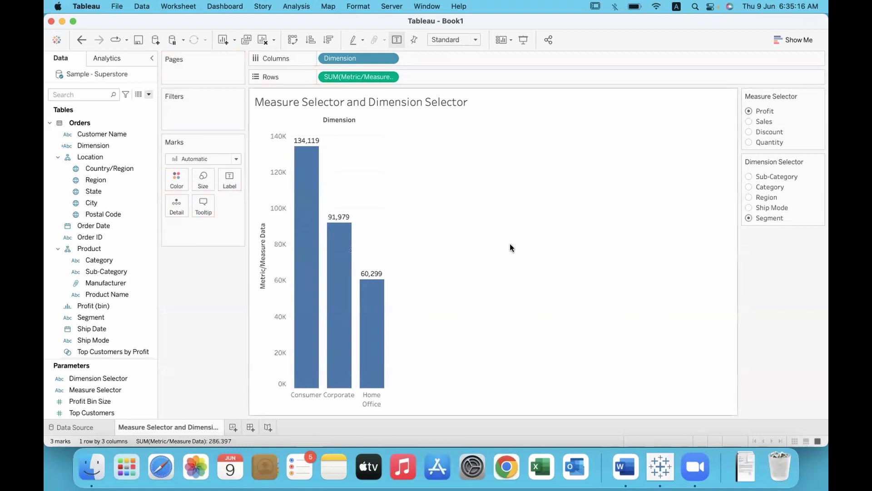
pyautogui.click(748, 177)
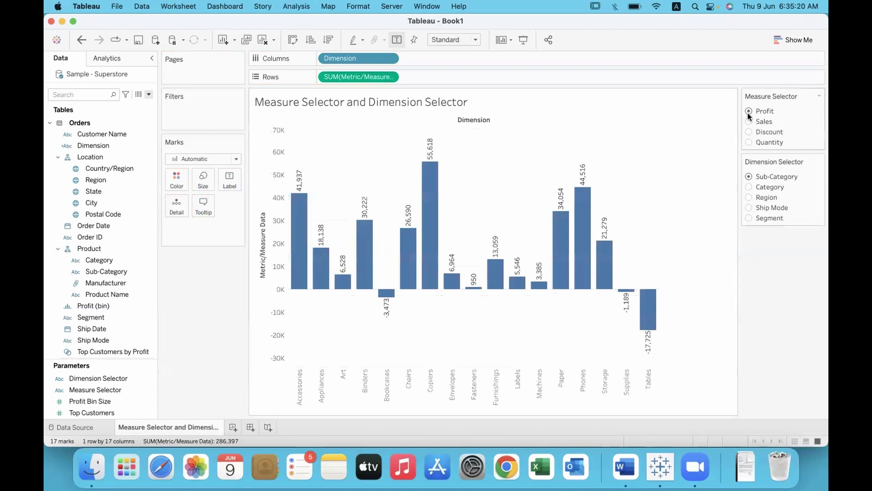
pyautogui.click(749, 187)
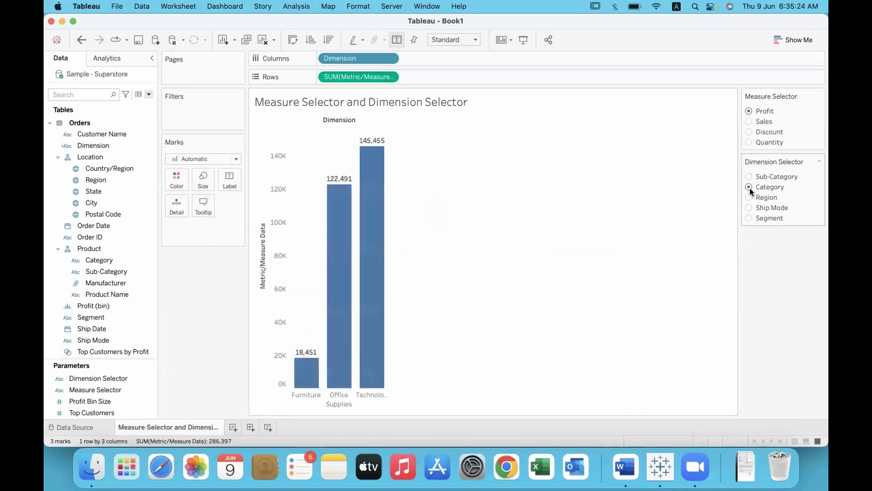
pyautogui.click(749, 122)
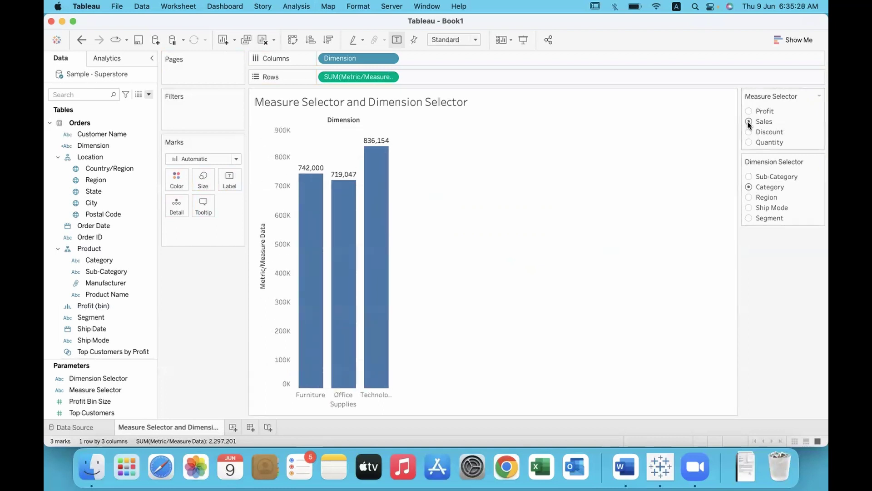
pyautogui.click(749, 197)
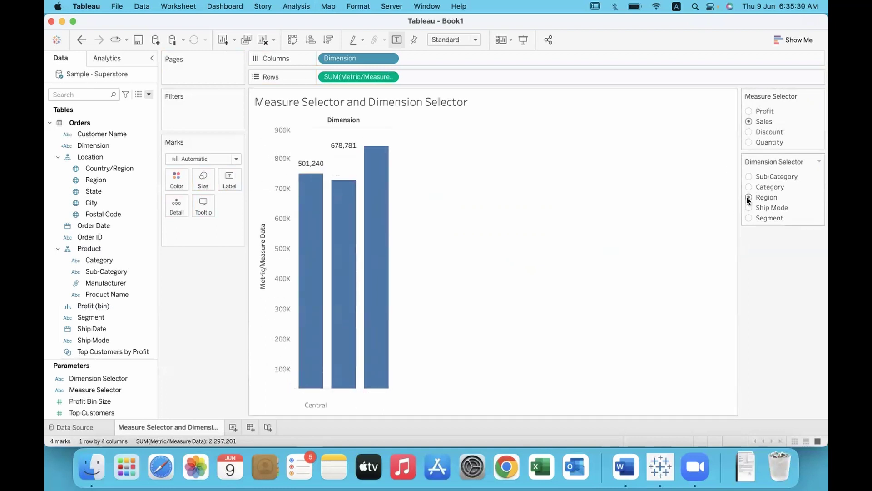
pyautogui.click(749, 132)
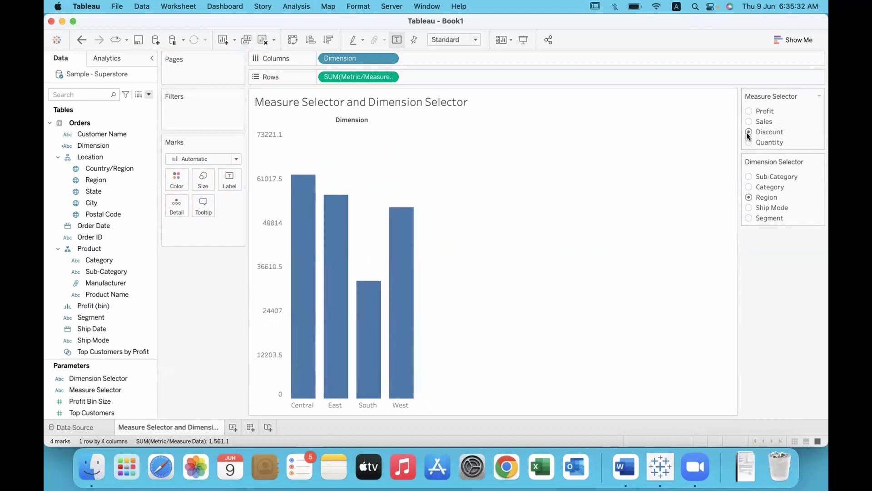